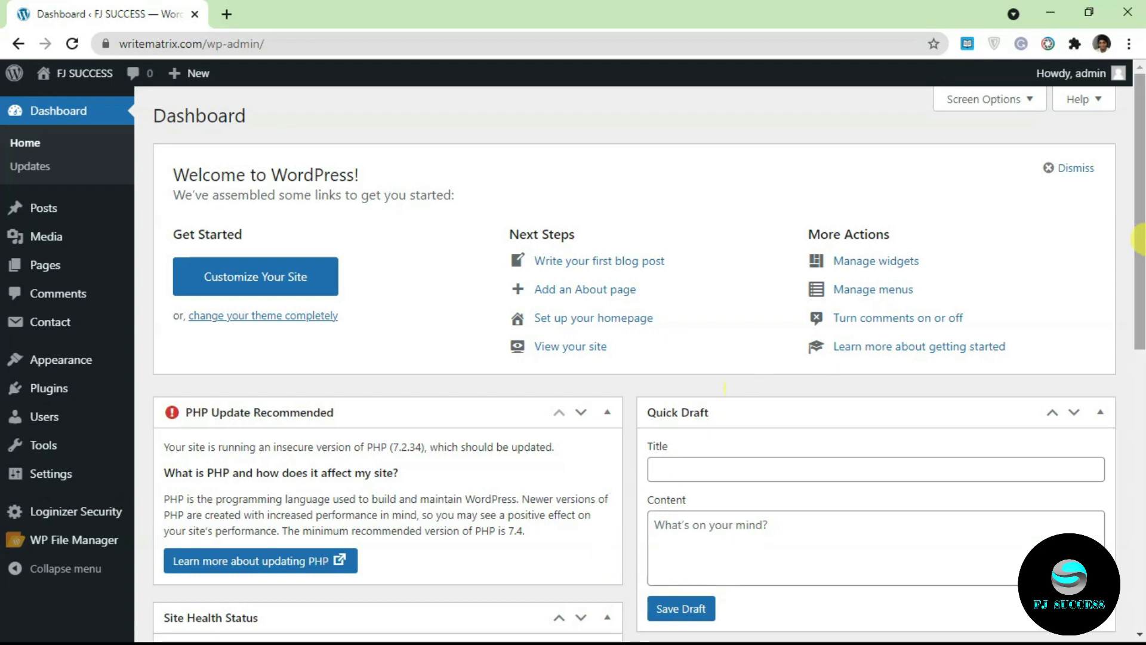
# Scroll the Dashboard, then switch to the live FJ SUCCESS site showing the 'Hello world!' post
pyautogui.moveTo(1139, 230); pyautogui.dragTo(1141, 288)
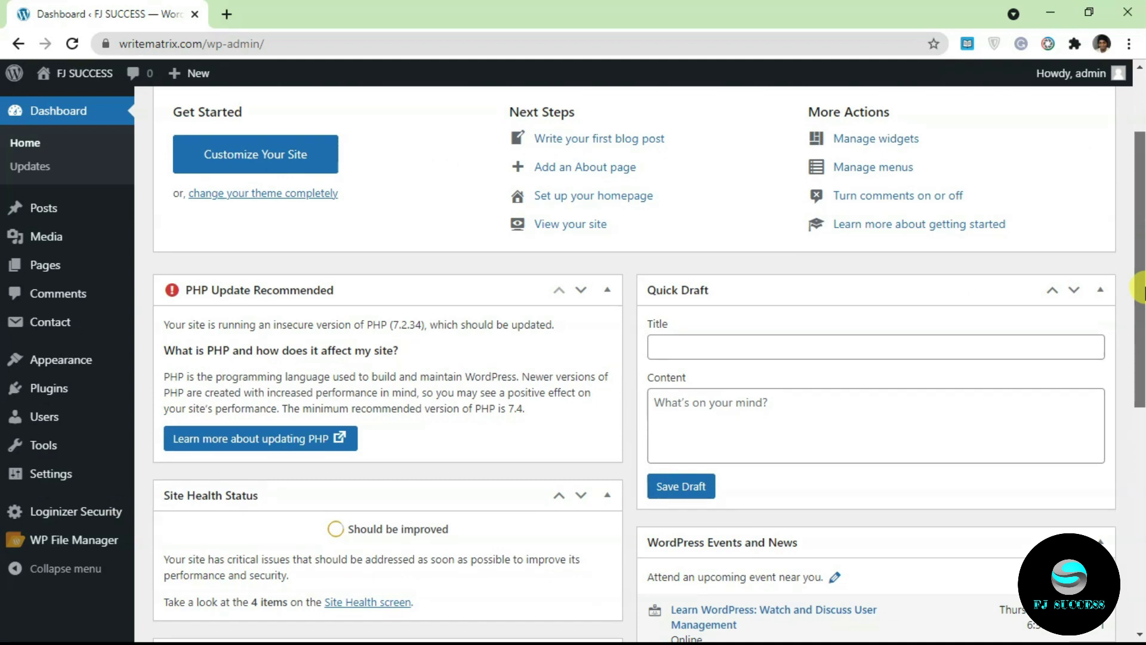
pyautogui.moveTo(1141, 289); pyautogui.dragTo(1135, 304)
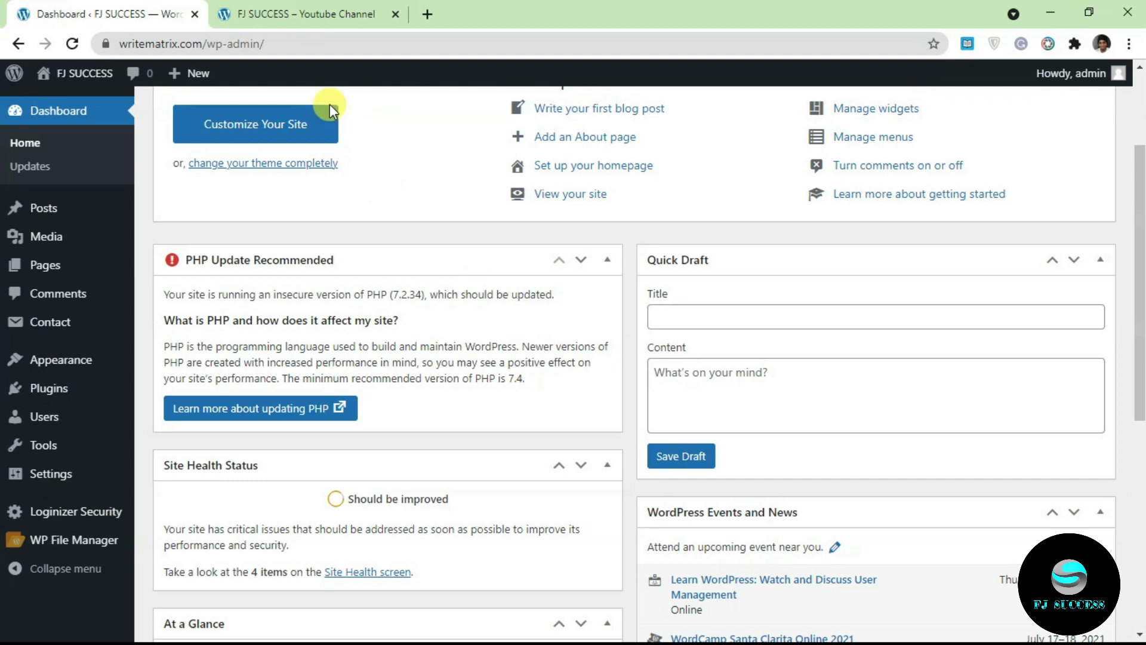
pyautogui.click(305, 7)
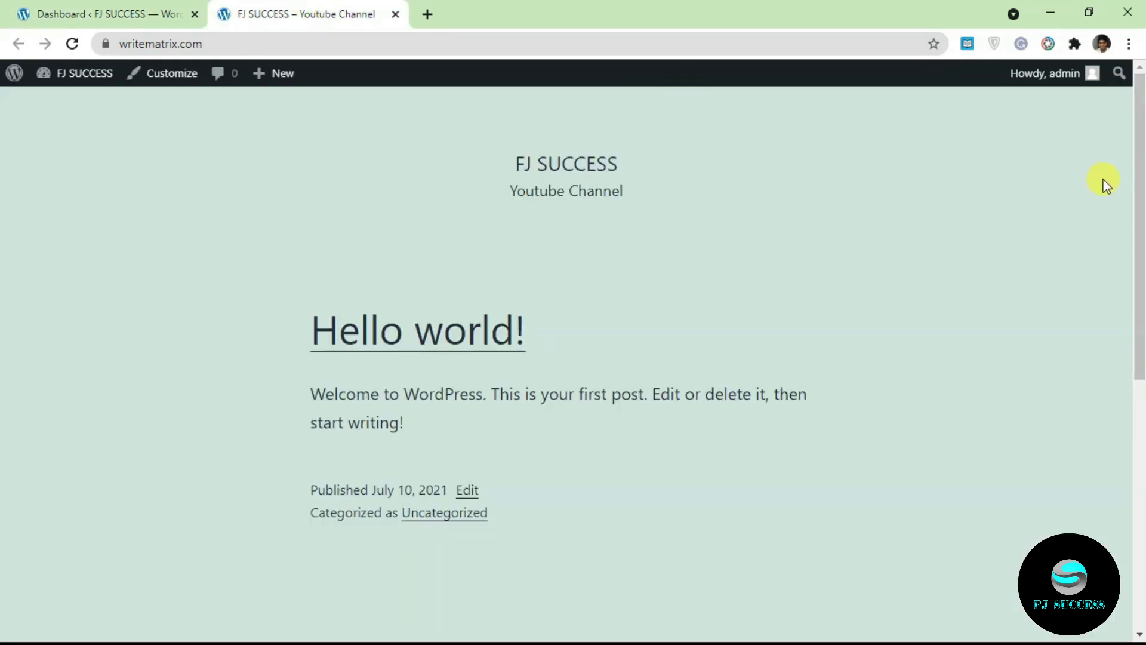
# Check the live footer's Search, Recent Posts and Recent Comments widgets, moving between dashboard and site
pyautogui.moveTo(1140, 179); pyautogui.dragTo(1134, 430)
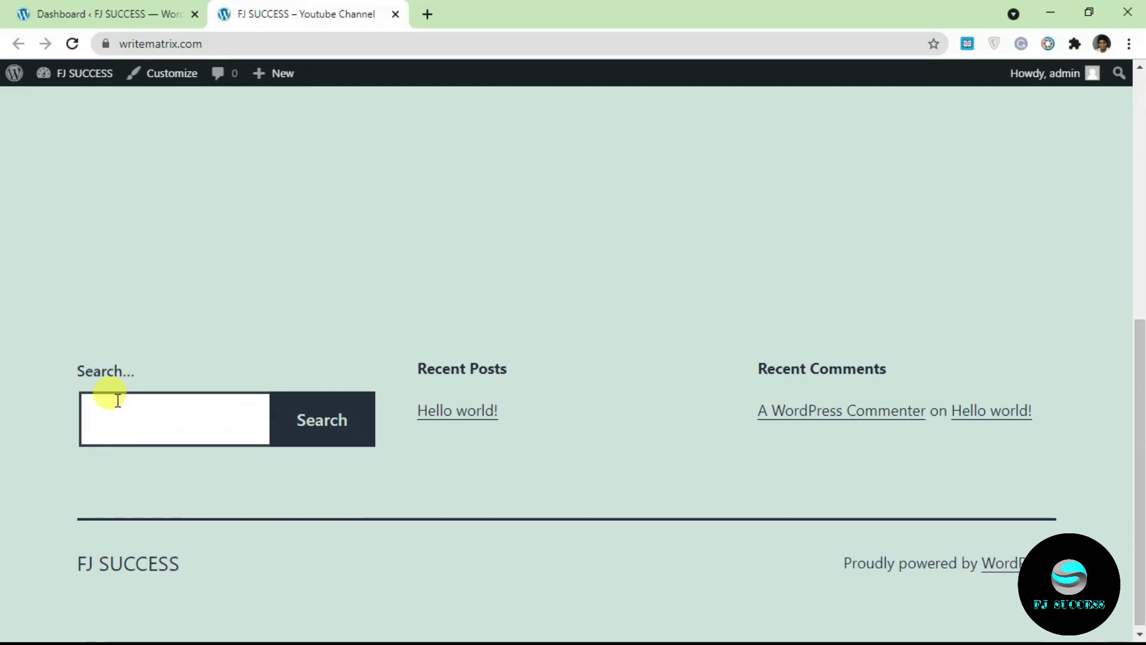
pyautogui.click(96, 417)
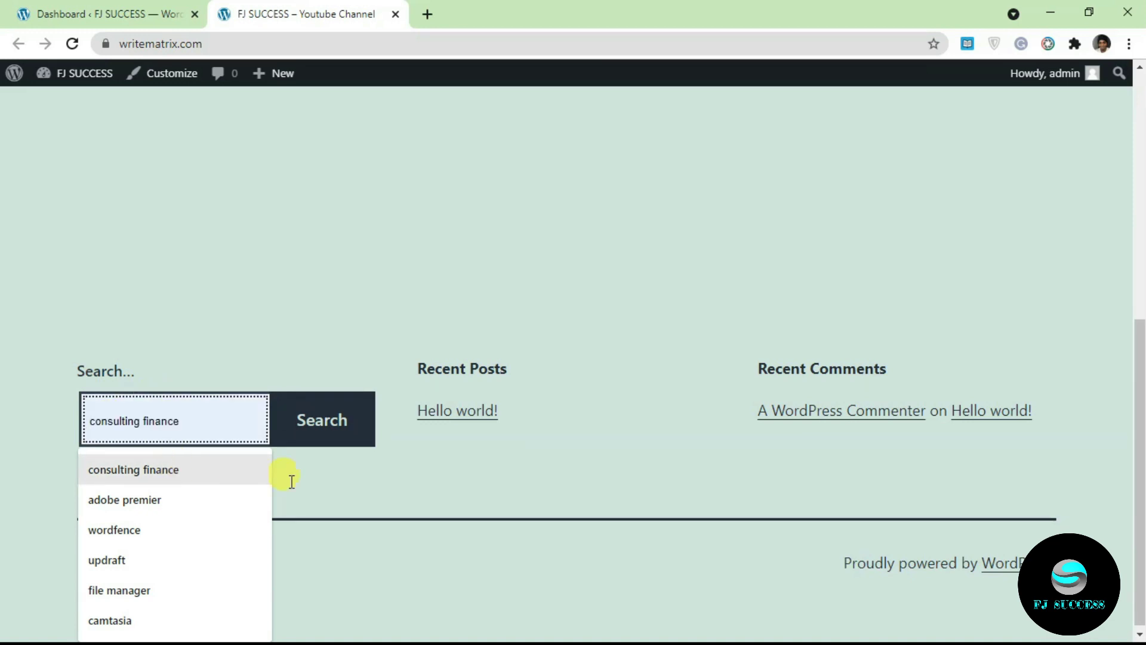
pyautogui.click(338, 500)
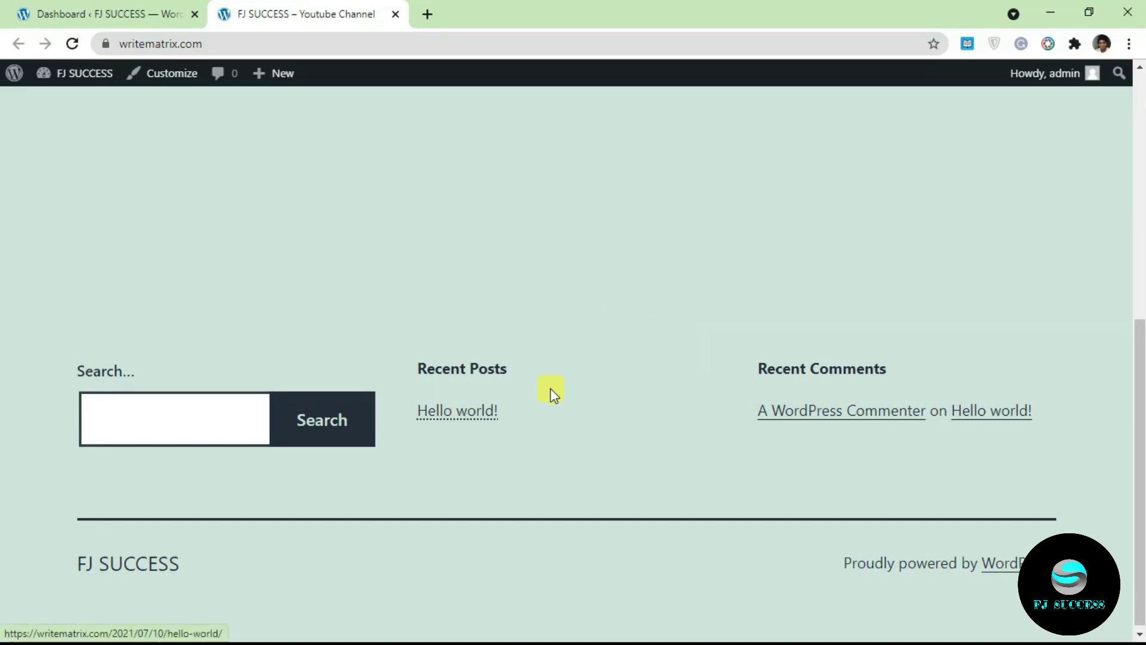
pyautogui.click(137, 6)
pyautogui.click(326, 9)
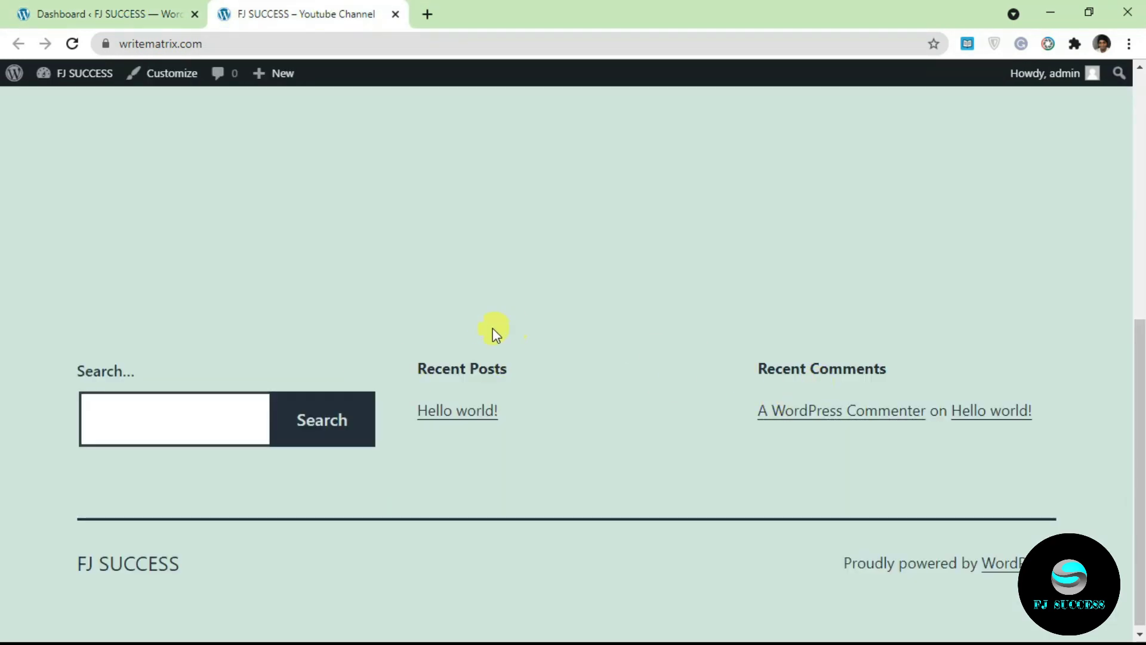
# Open Appearance > Customize and expand Widgets > Footer with Search, Recent Posts and Recent Comments
pyautogui.click(114, 7)
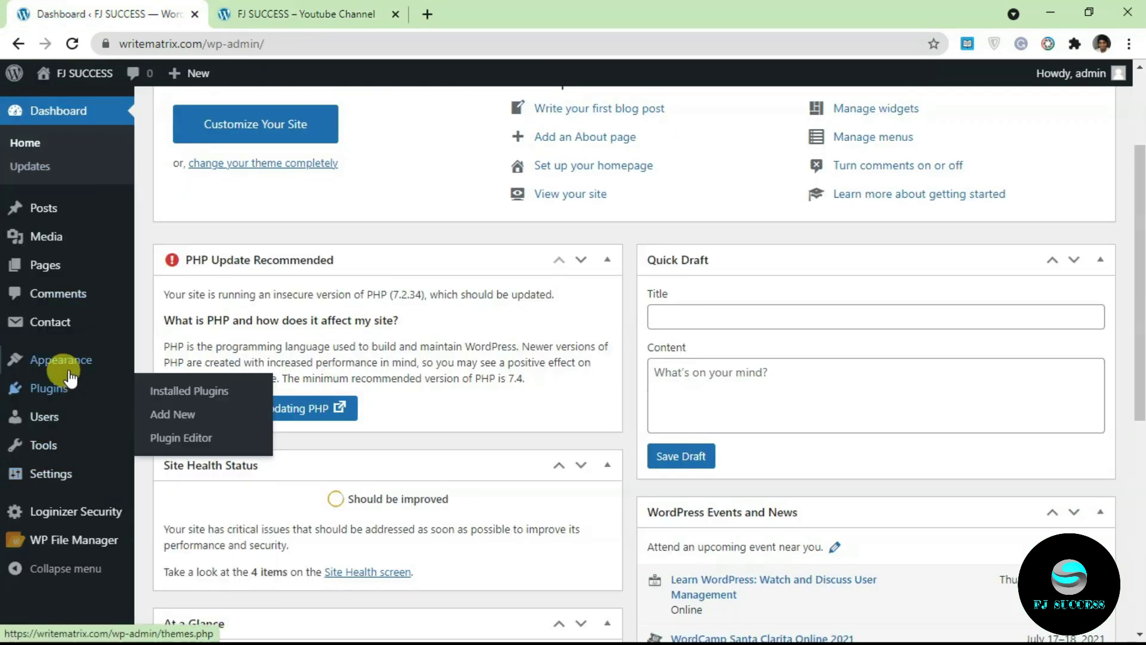
pyautogui.moveTo(71, 361)
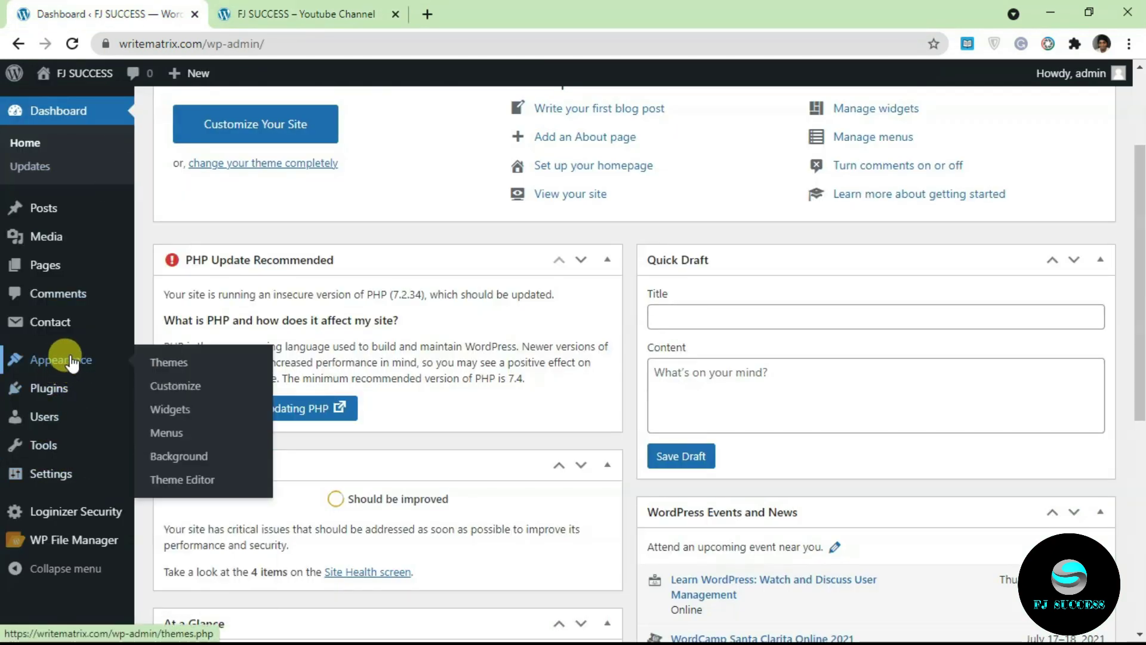
pyautogui.click(176, 388)
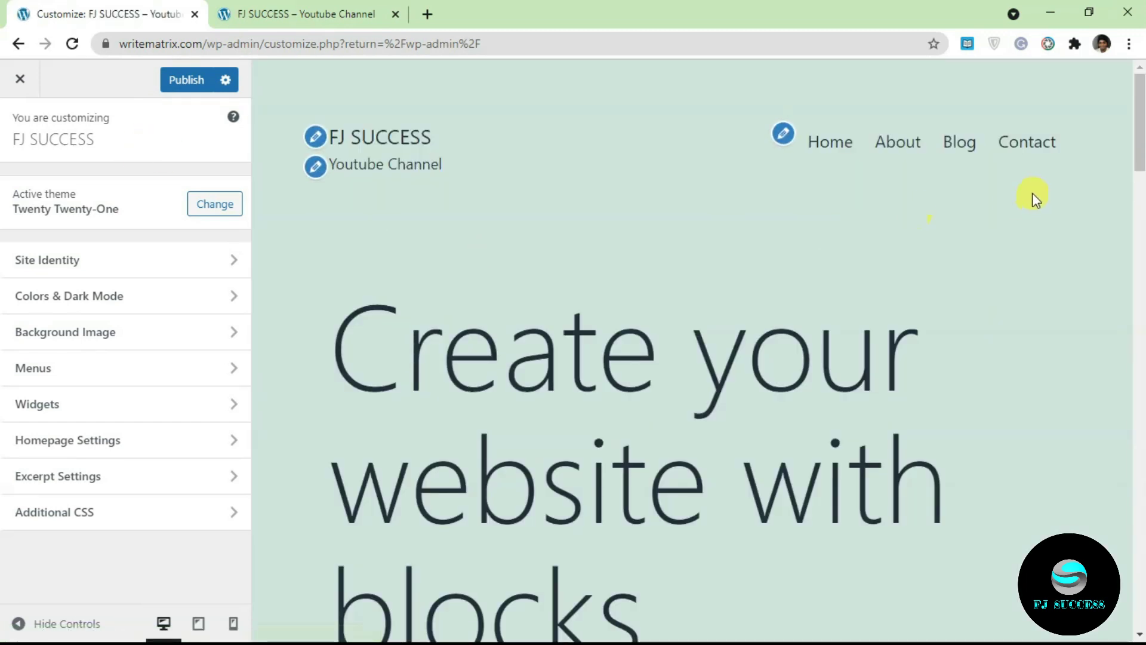
pyautogui.click(82, 409)
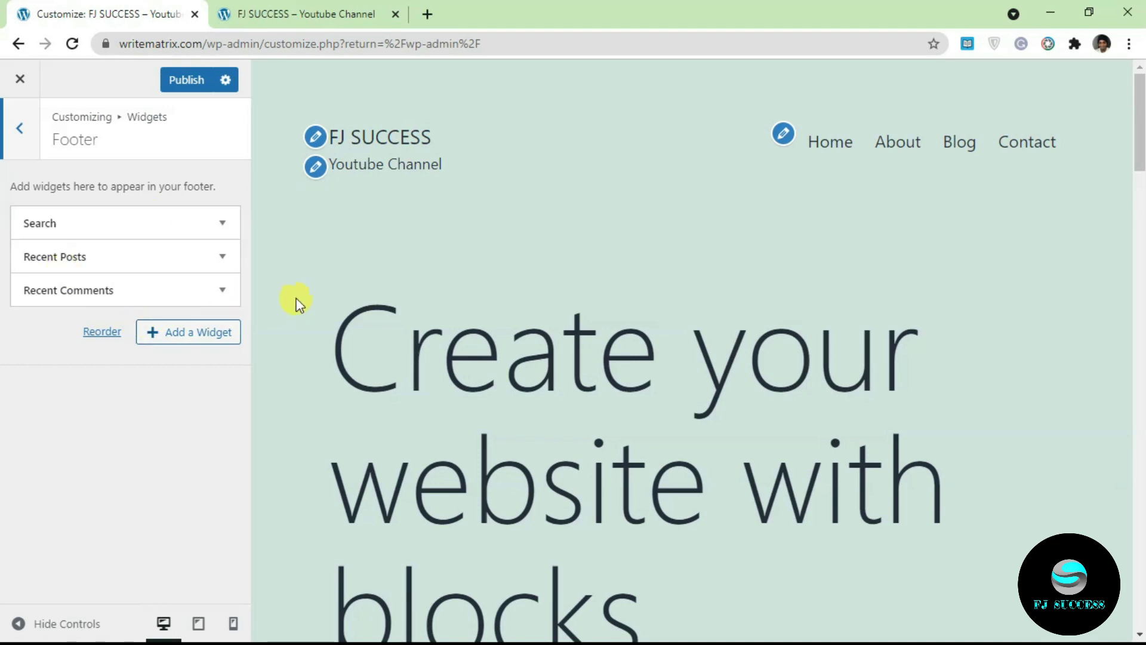
pyautogui.moveTo(1139, 120); pyautogui.dragTo(1139, 573)
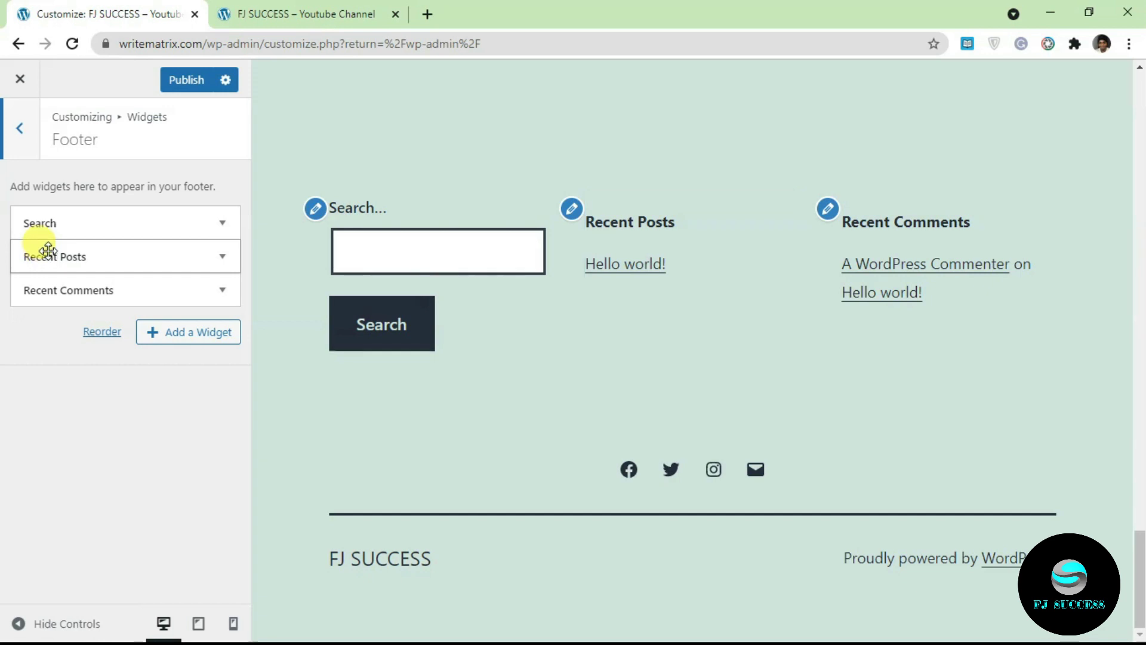
# Drag Recent Posts to the top and Recent Comments above Search in the Footer widgets
pyautogui.moveTo(48, 249); pyautogui.dragTo(33, 217)
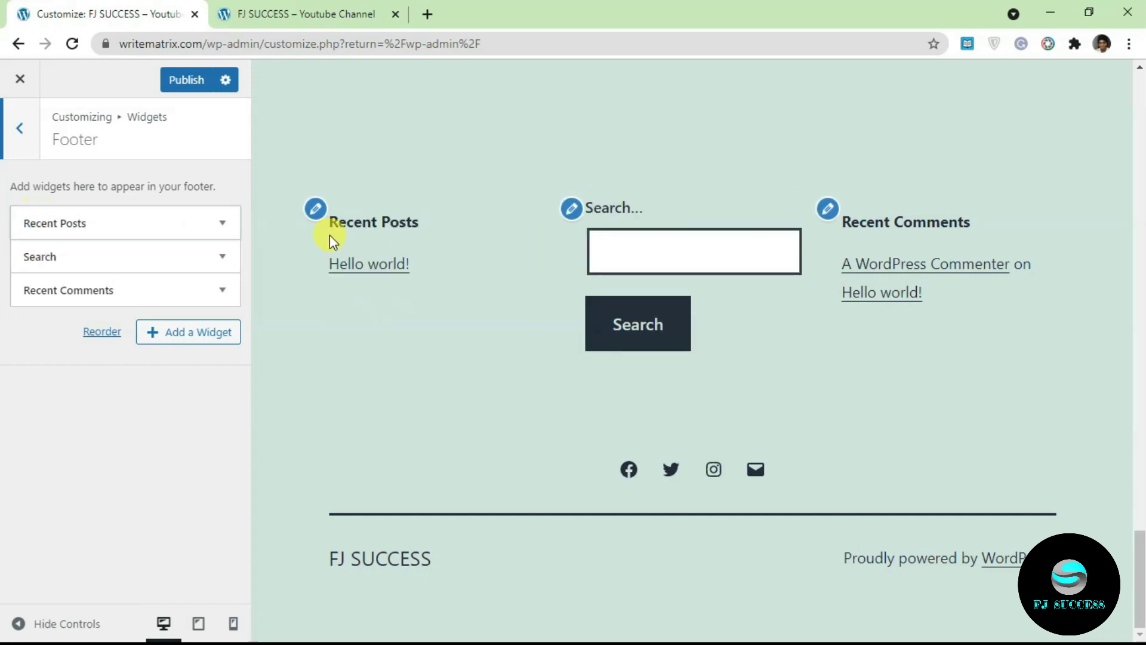
pyautogui.moveTo(84, 288); pyautogui.dragTo(81, 257)
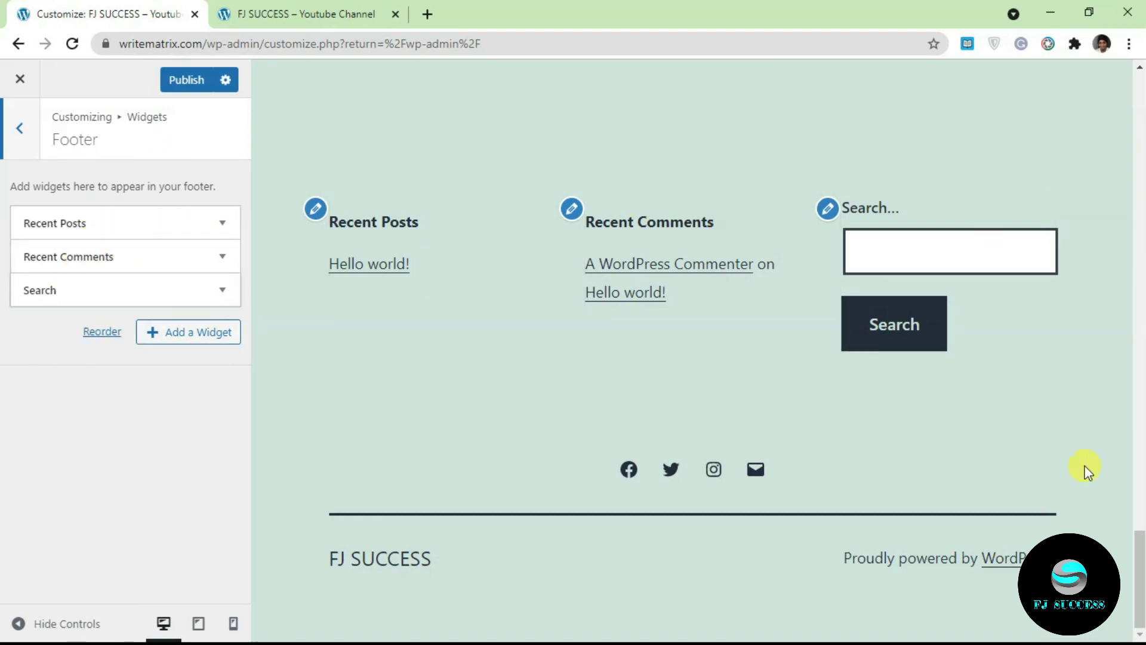
pyautogui.moveTo(1125, 546)
pyautogui.mouseDown()
pyautogui.moveTo(1102, 102)
pyautogui.moveTo(1122, 245)
pyautogui.moveTo(1125, 514)
pyautogui.mouseUp()
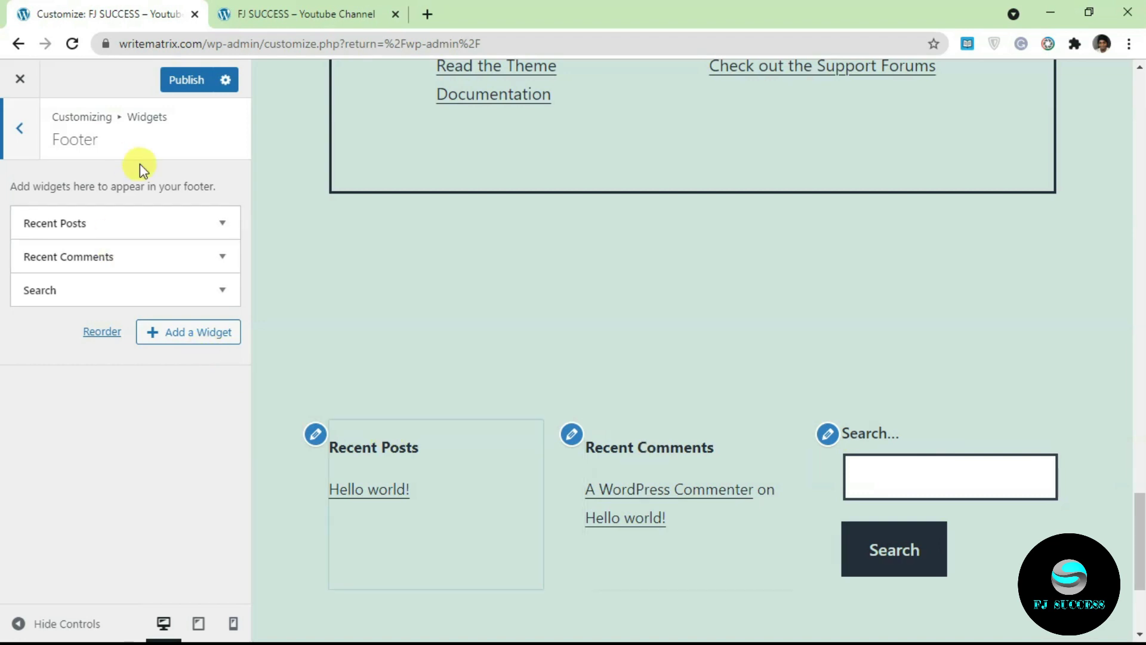
# Install the Shopping Plus theme from Appearance > Themes > Add New and activate it
pyautogui.click(306, 13)
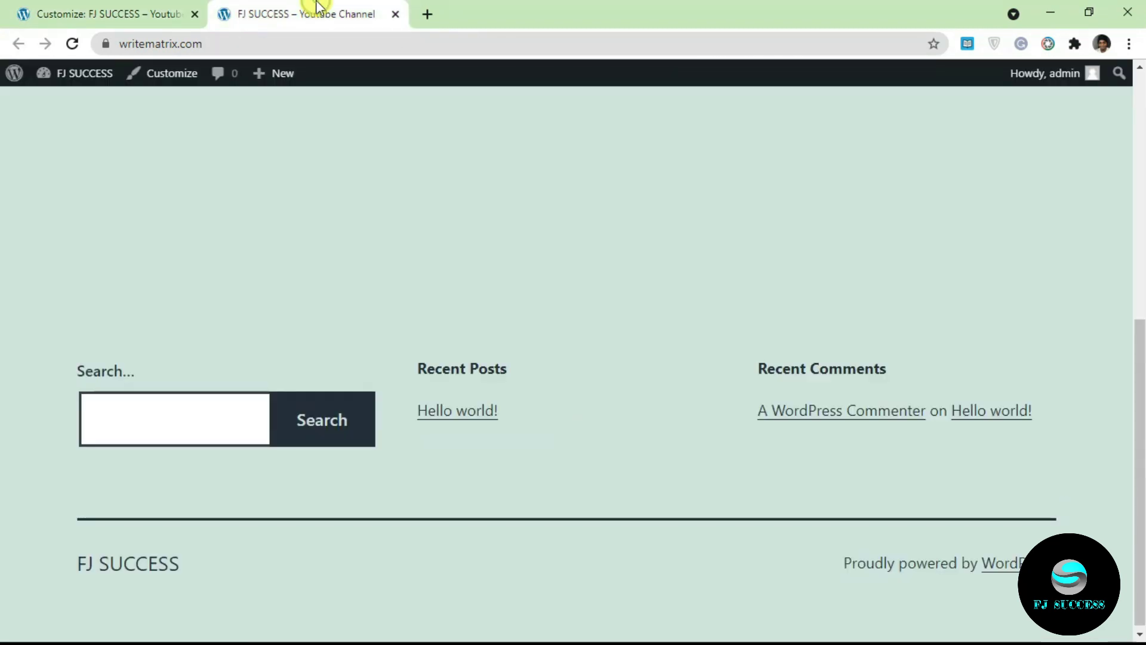
pyautogui.click(66, 91)
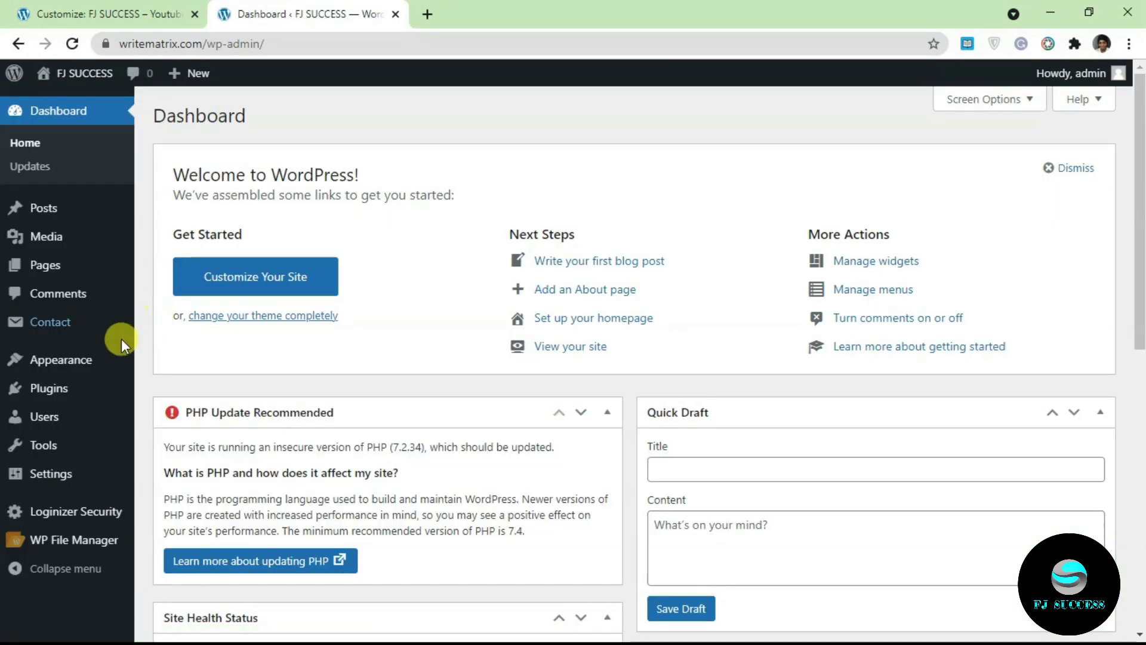
pyautogui.moveTo(97, 358)
pyautogui.click(148, 361)
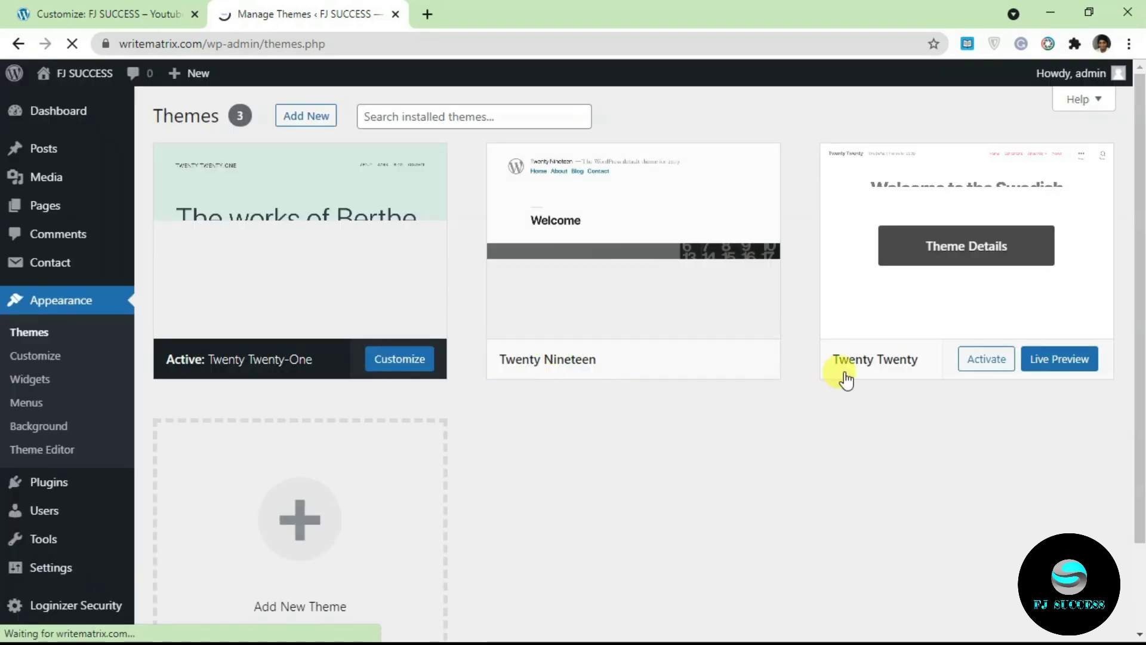
pyautogui.click(317, 115)
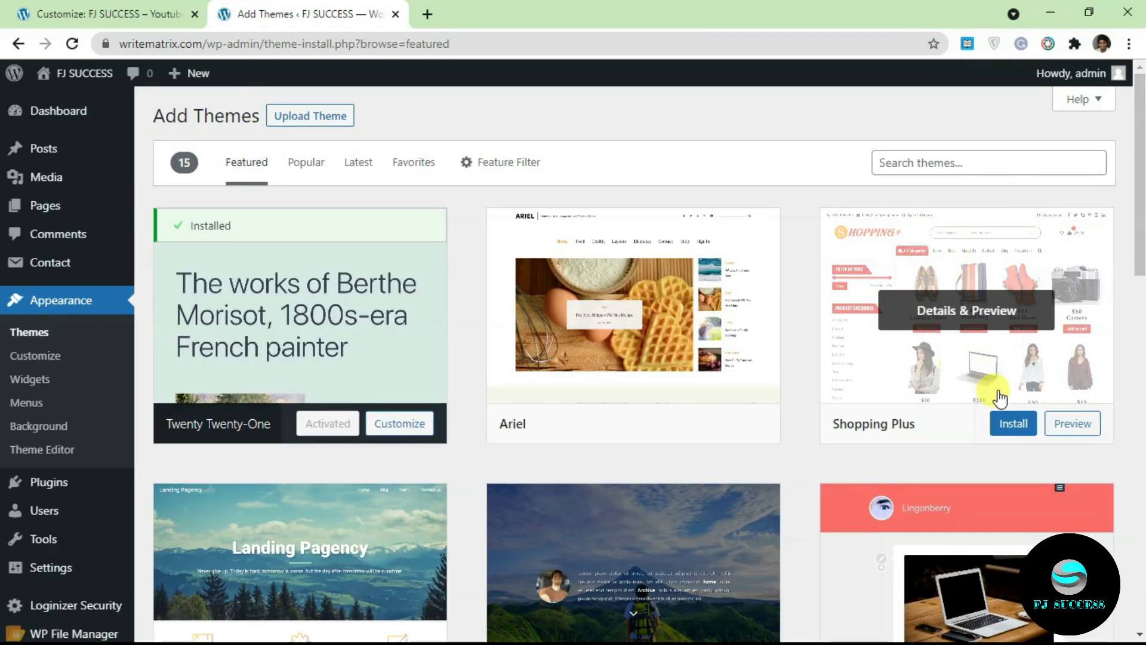
pyautogui.click(1015, 431)
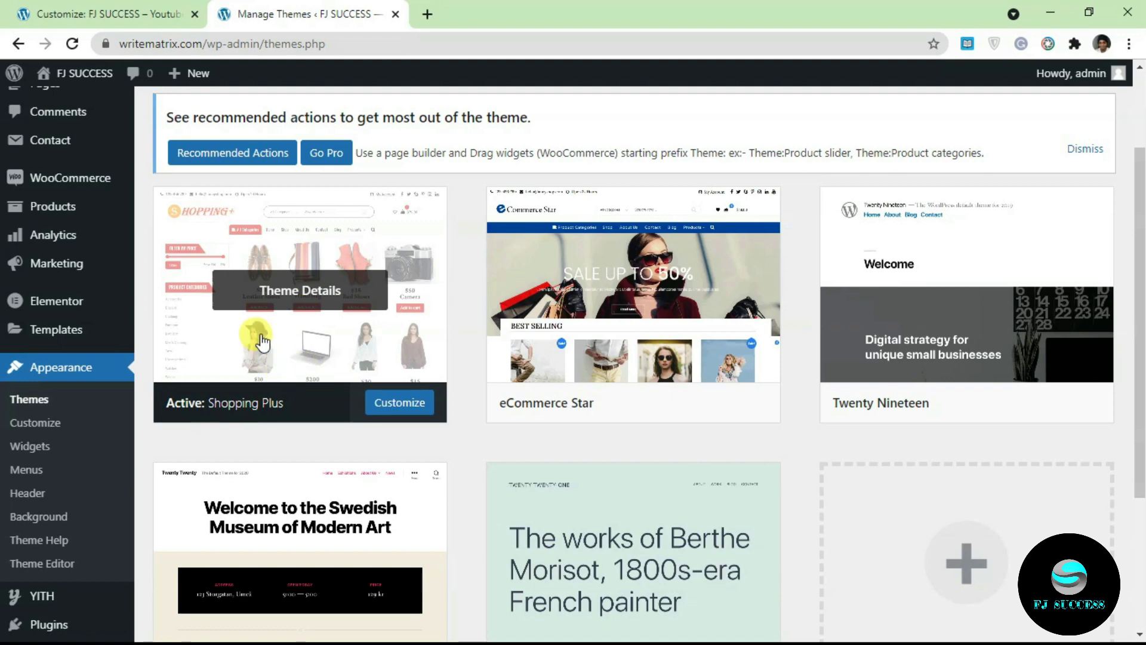
pyautogui.scroll(1, 691, 81)
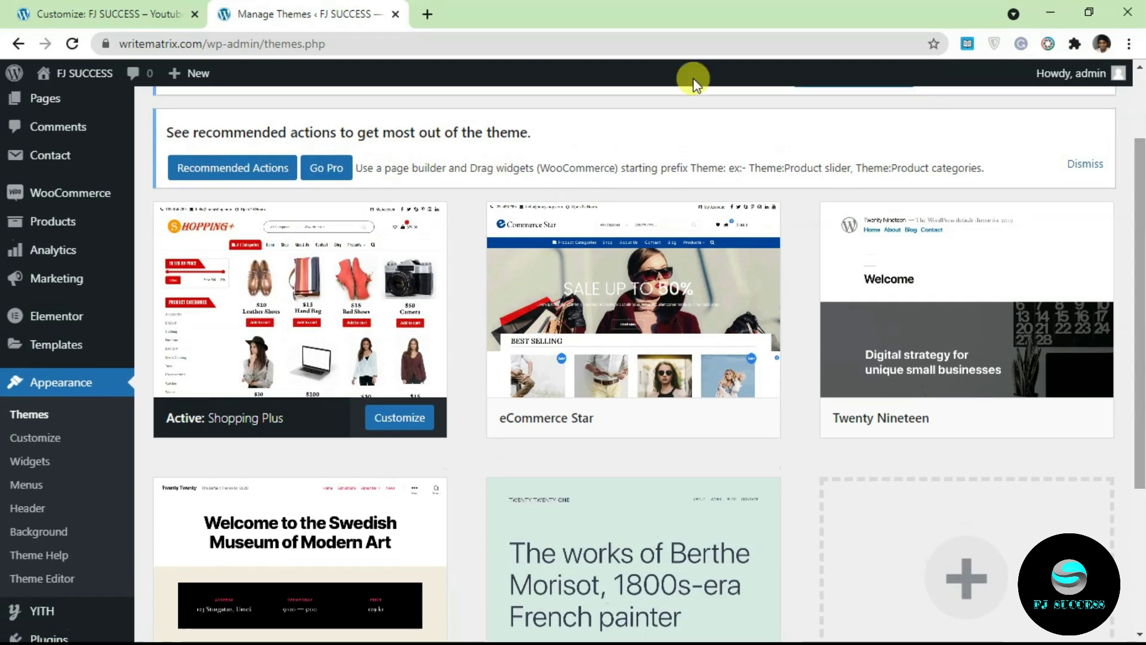
# In the Customizer, open the sidebar Search widget through its pencil icon in the preview
pyautogui.click(141, 12)
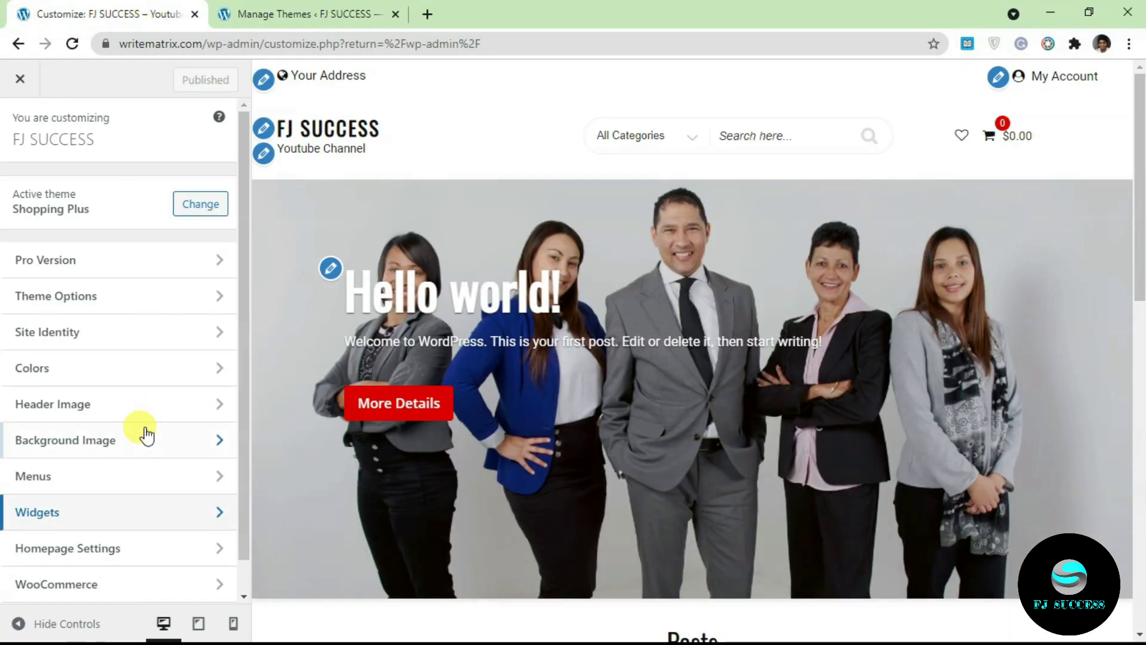
pyautogui.click(106, 513)
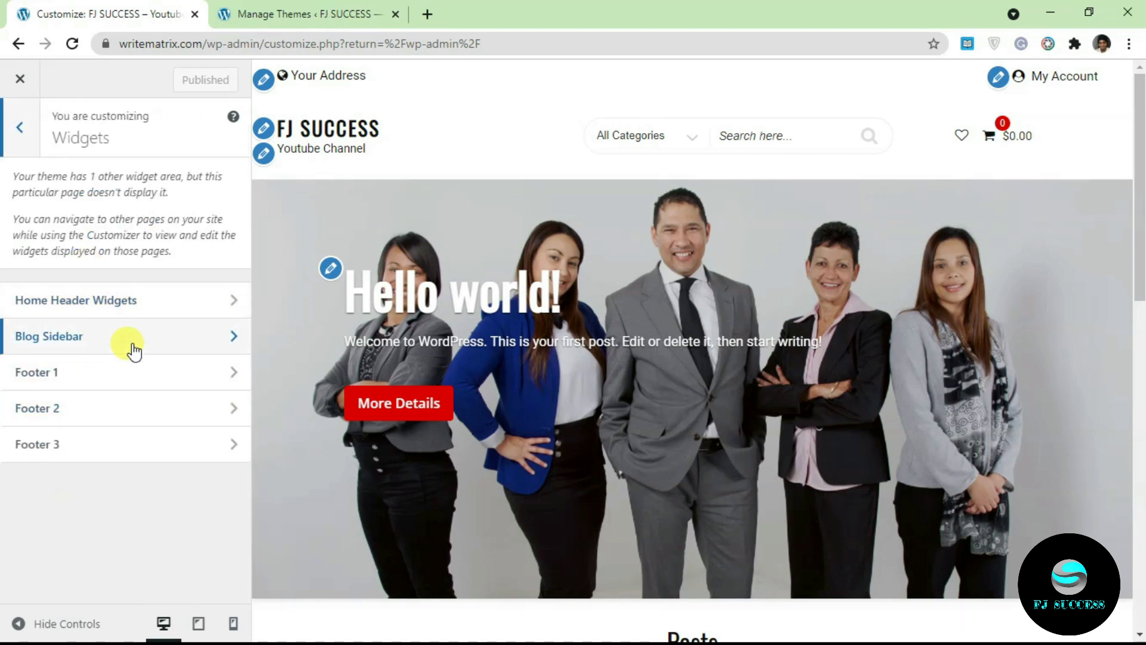
pyautogui.moveTo(1140, 235); pyautogui.dragTo(1140, 560)
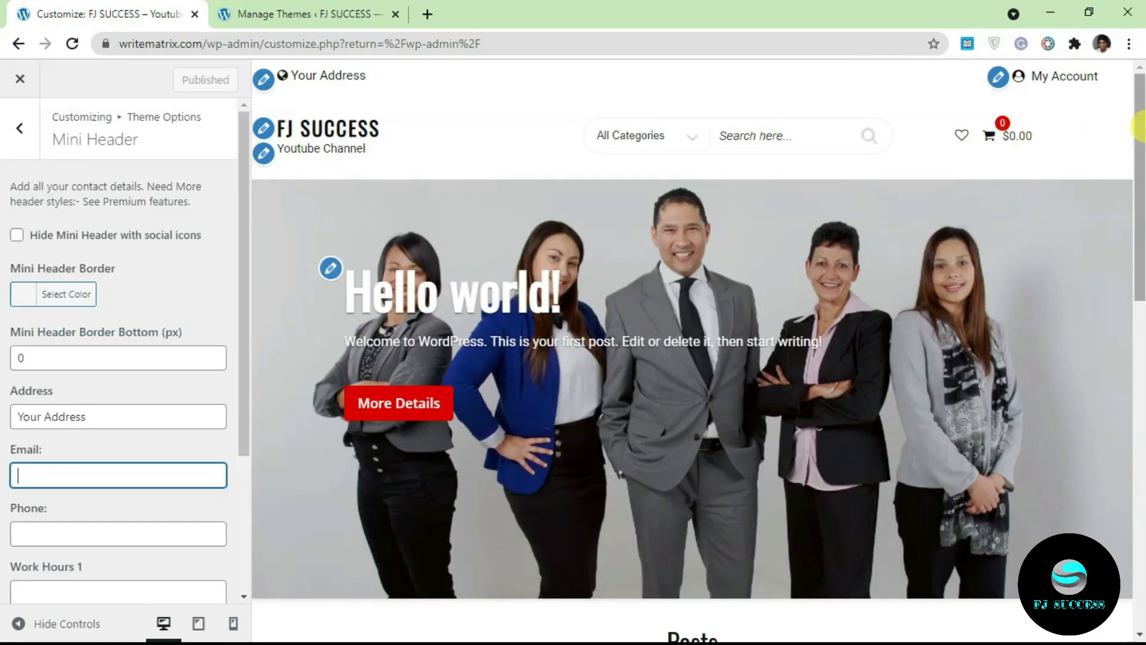
pyautogui.moveTo(1141, 110); pyautogui.dragTo(1137, 320)
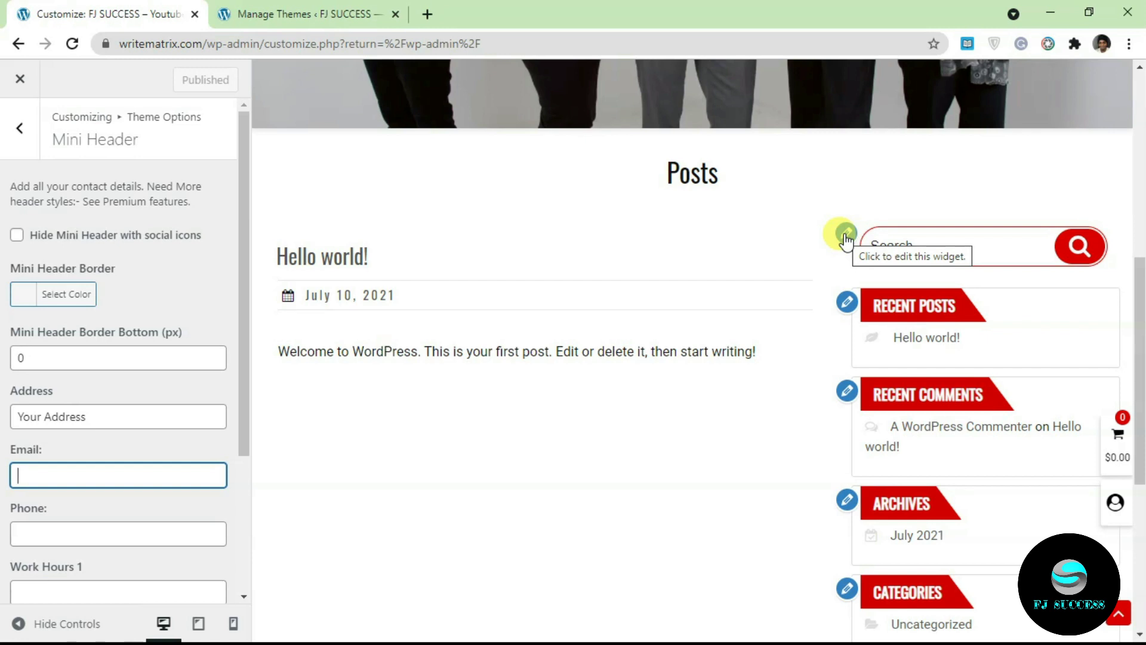
pyautogui.click(845, 238)
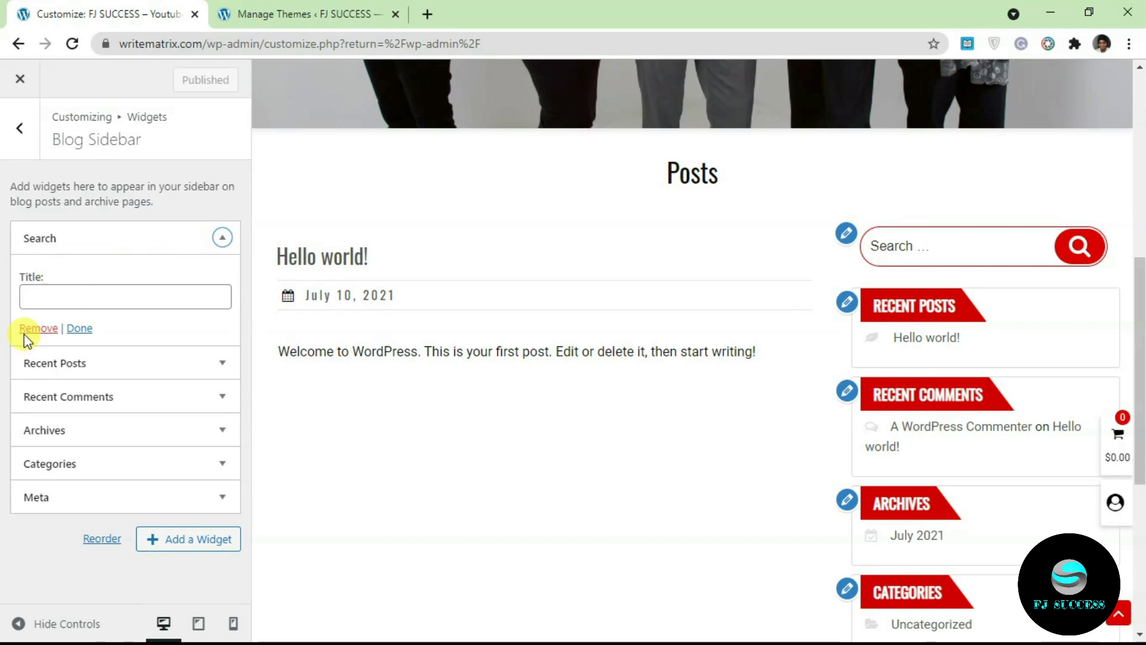
# Remove the Search widget, then reopen the Blog Sidebar widget area
pyautogui.click(38, 328)
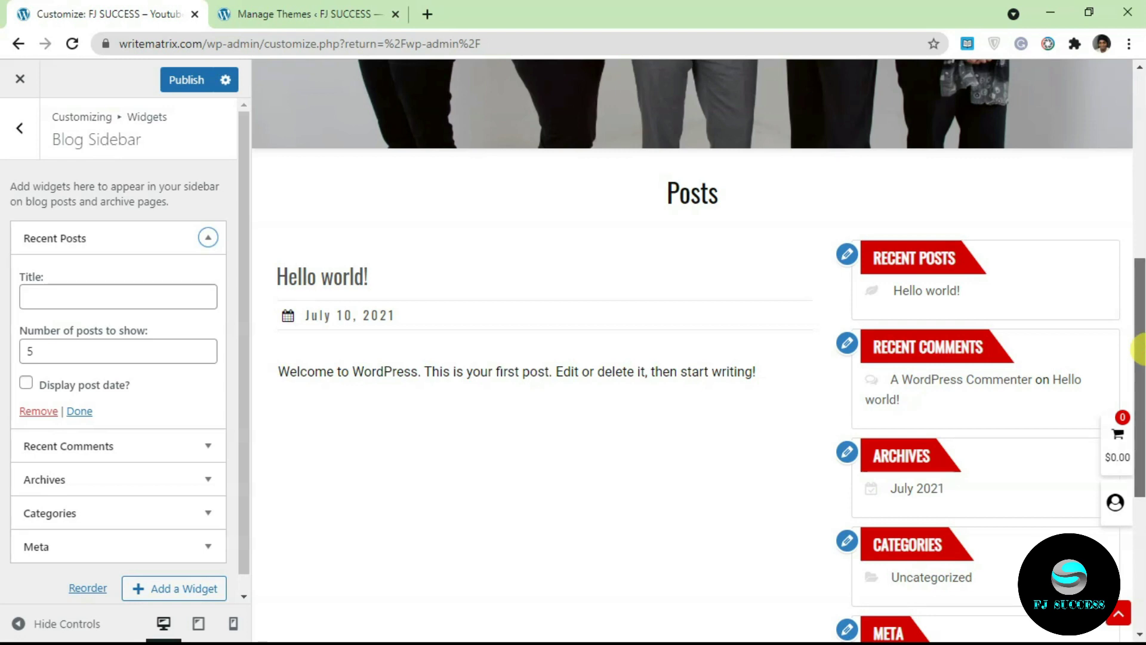
pyautogui.moveTo(1138, 351); pyautogui.dragTo(1138, 478)
pyautogui.moveTo(1128, 378); pyautogui.dragTo(1134, 409)
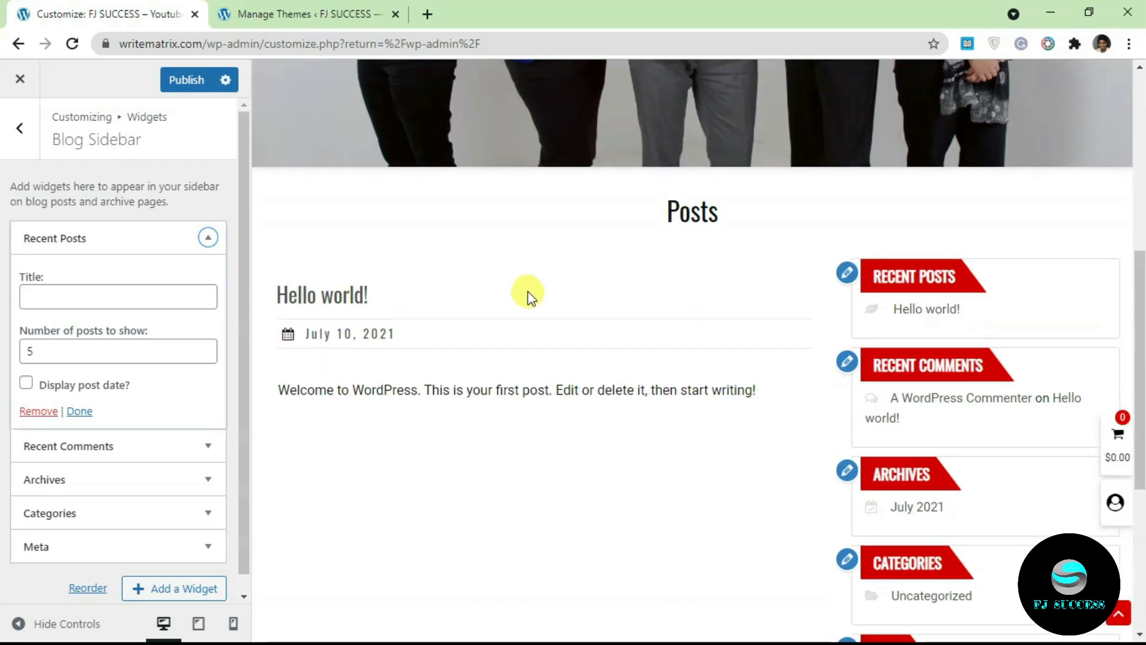
pyautogui.click(21, 143)
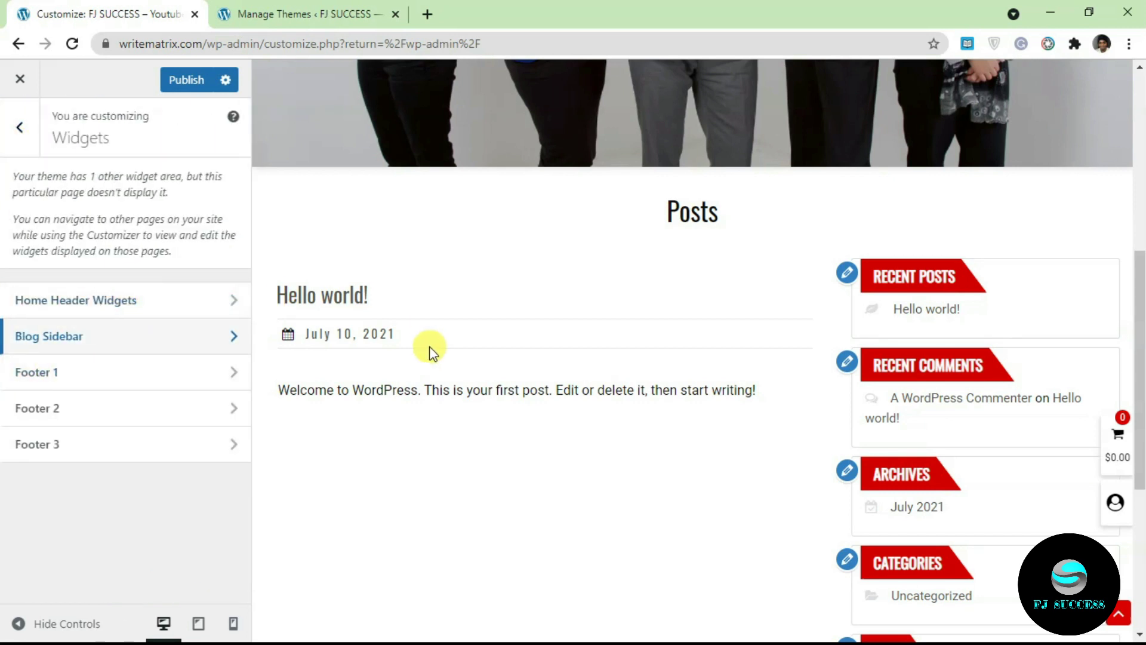
pyautogui.scroll(-2, 429, 351)
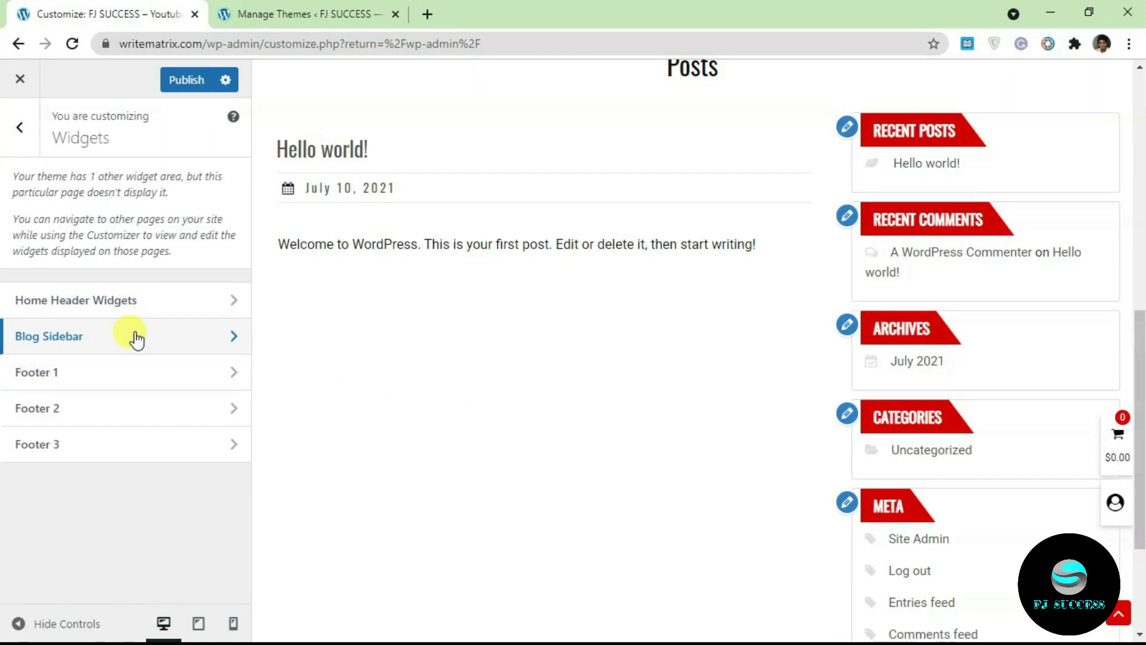
pyautogui.click(135, 337)
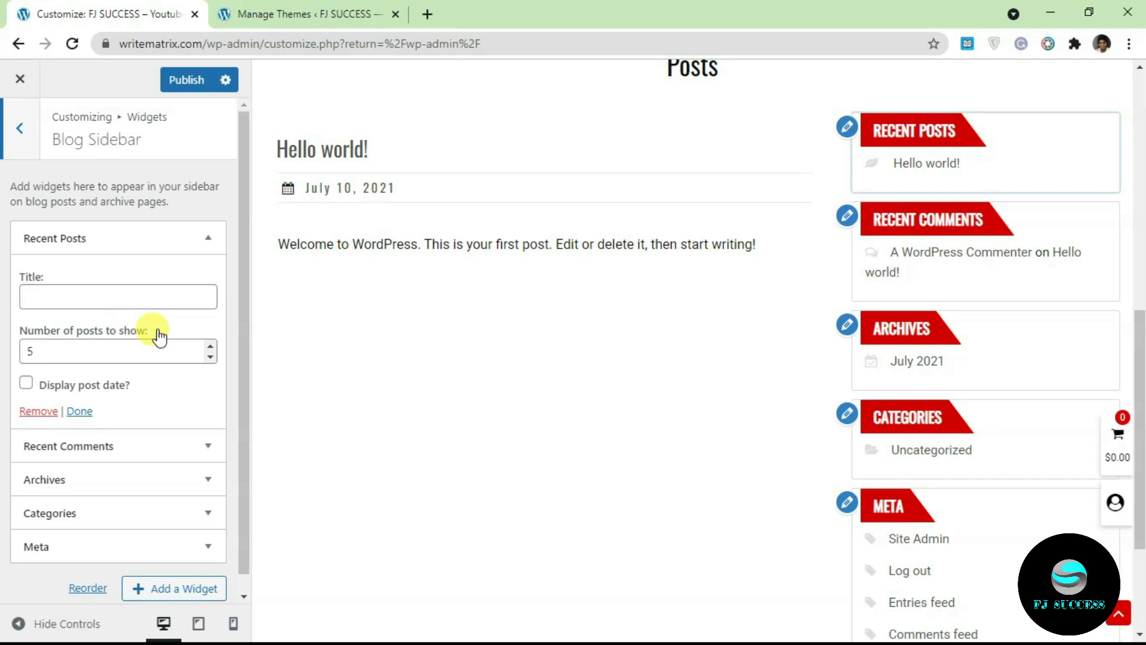
# Remove the Recent Posts, Recent Comments, Archives, Categories and Meta widgets from the Blog Sidebar
pyautogui.click(210, 239)
pyautogui.click(210, 239)
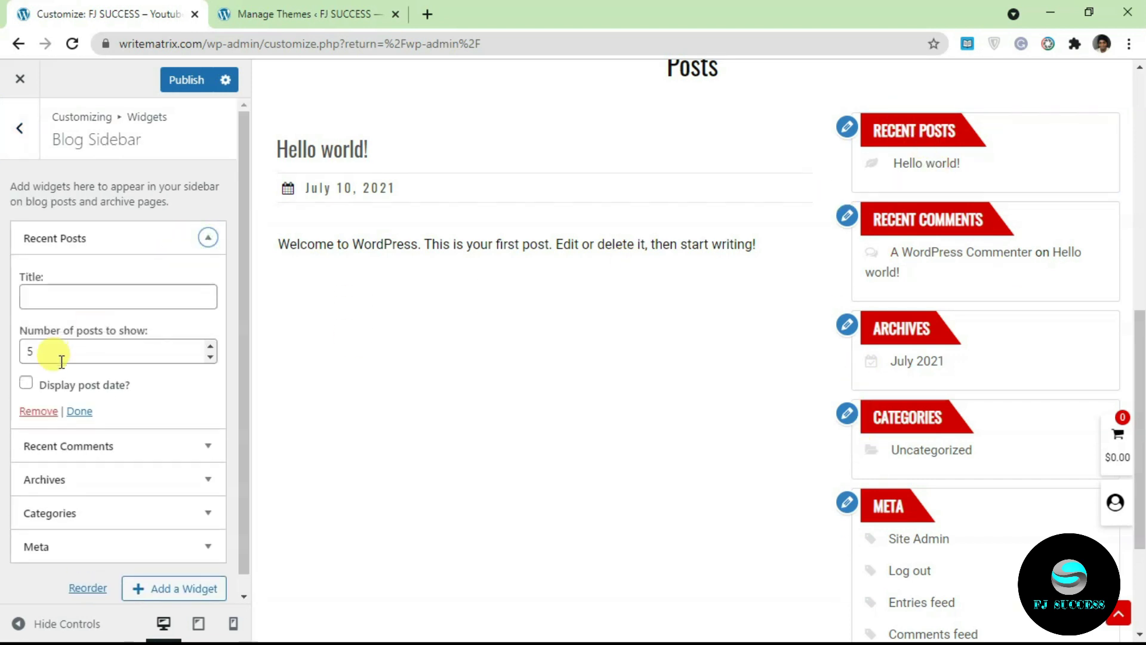
pyautogui.click(50, 412)
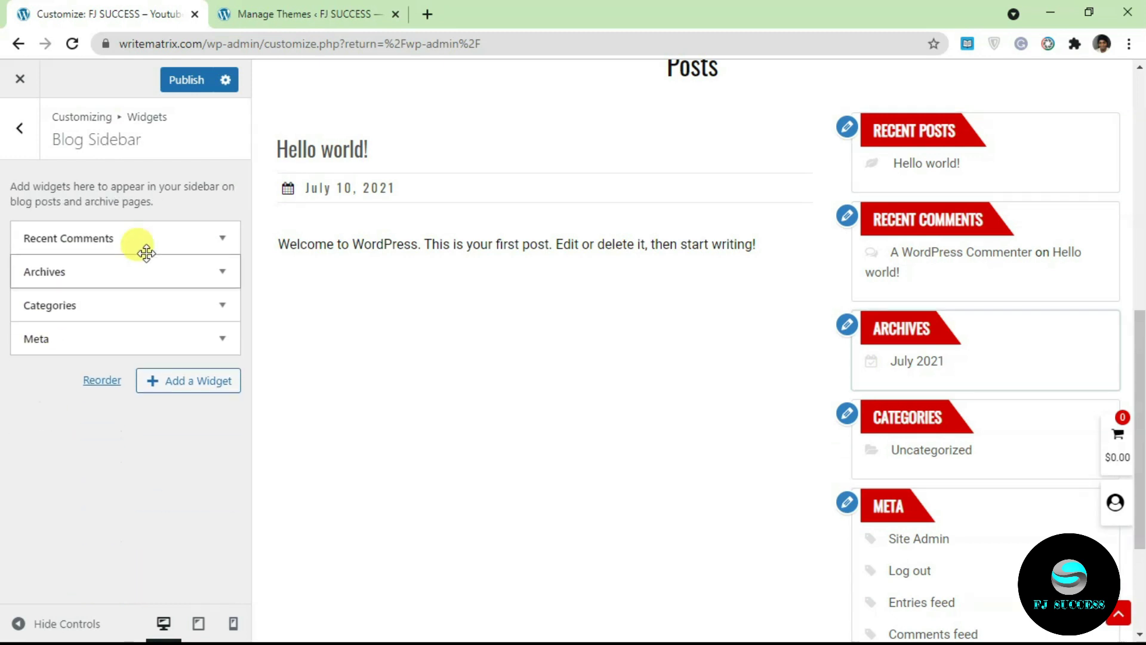
pyautogui.click(221, 238)
pyautogui.click(51, 380)
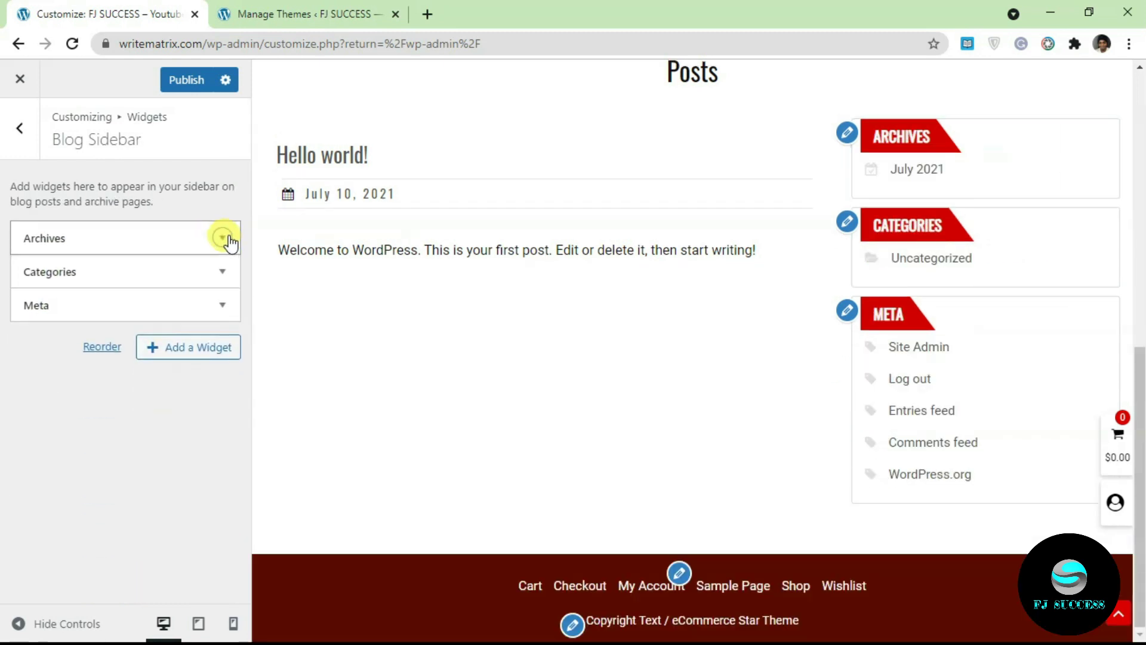
pyautogui.click(228, 243)
pyautogui.click(35, 376)
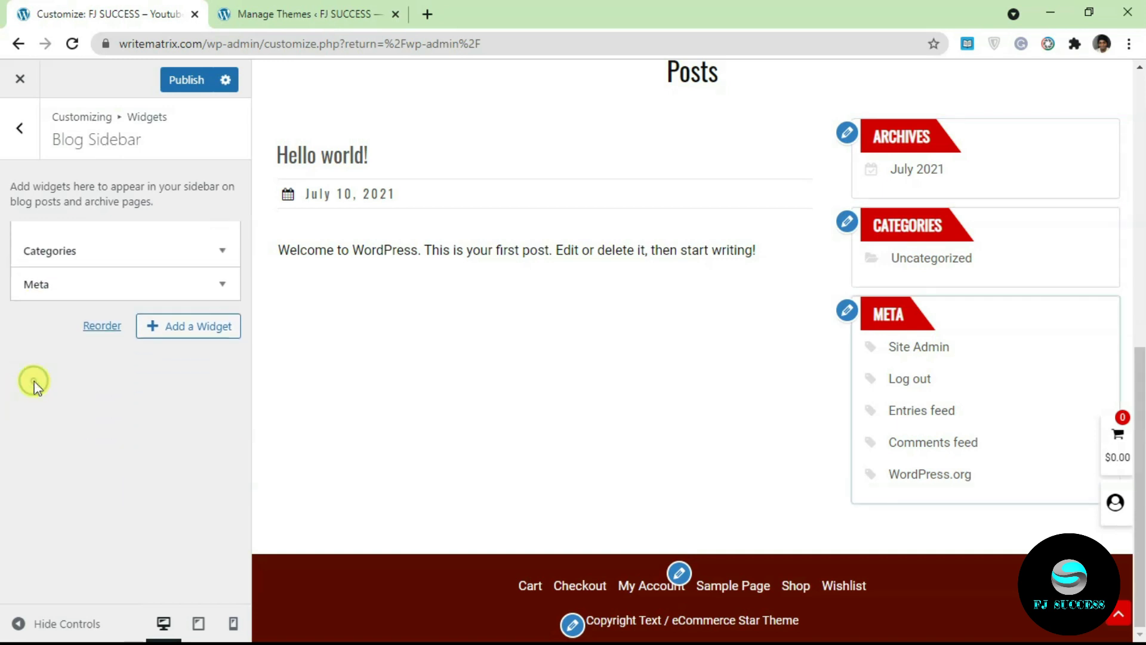
pyautogui.click(222, 240)
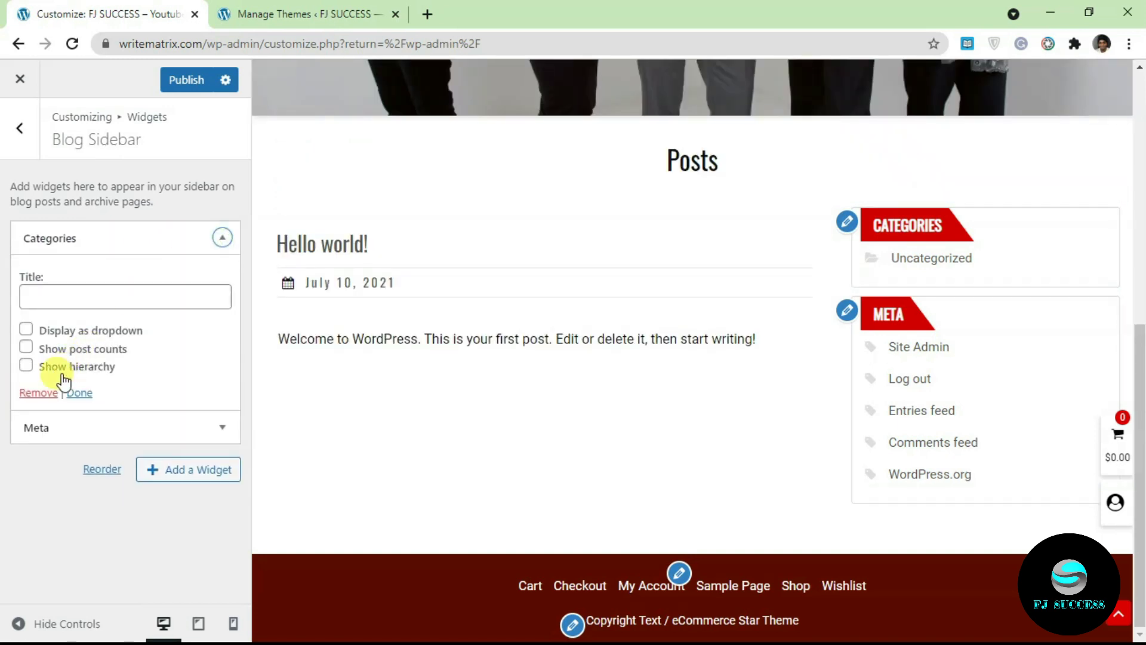
pyautogui.click(41, 392)
pyautogui.click(222, 237)
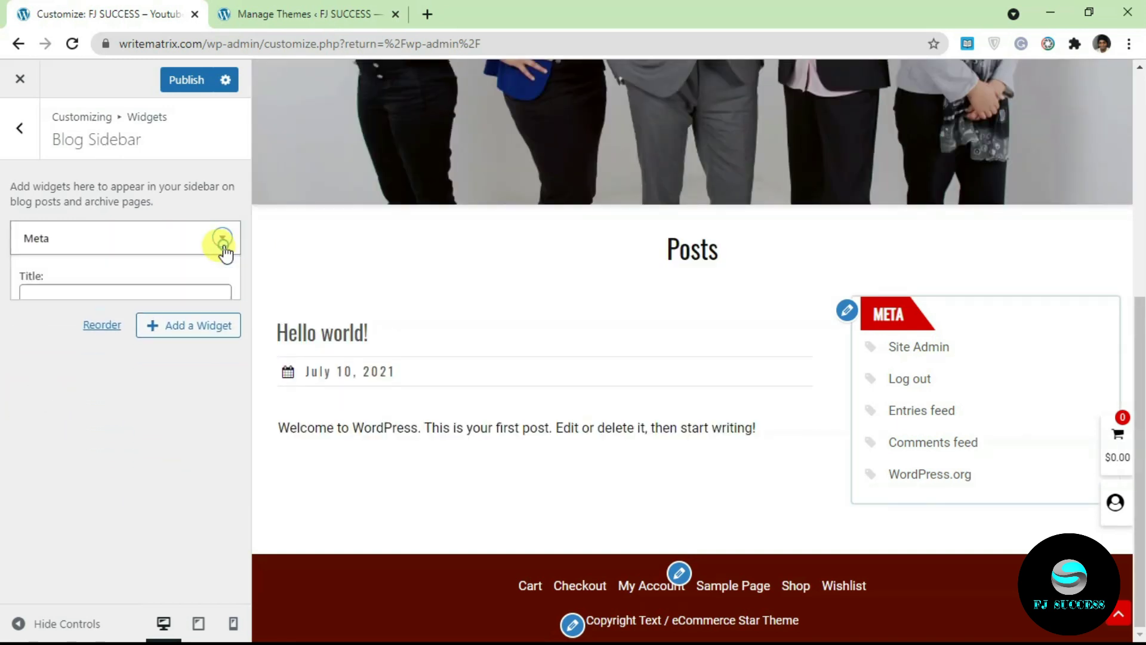
pyautogui.click(35, 334)
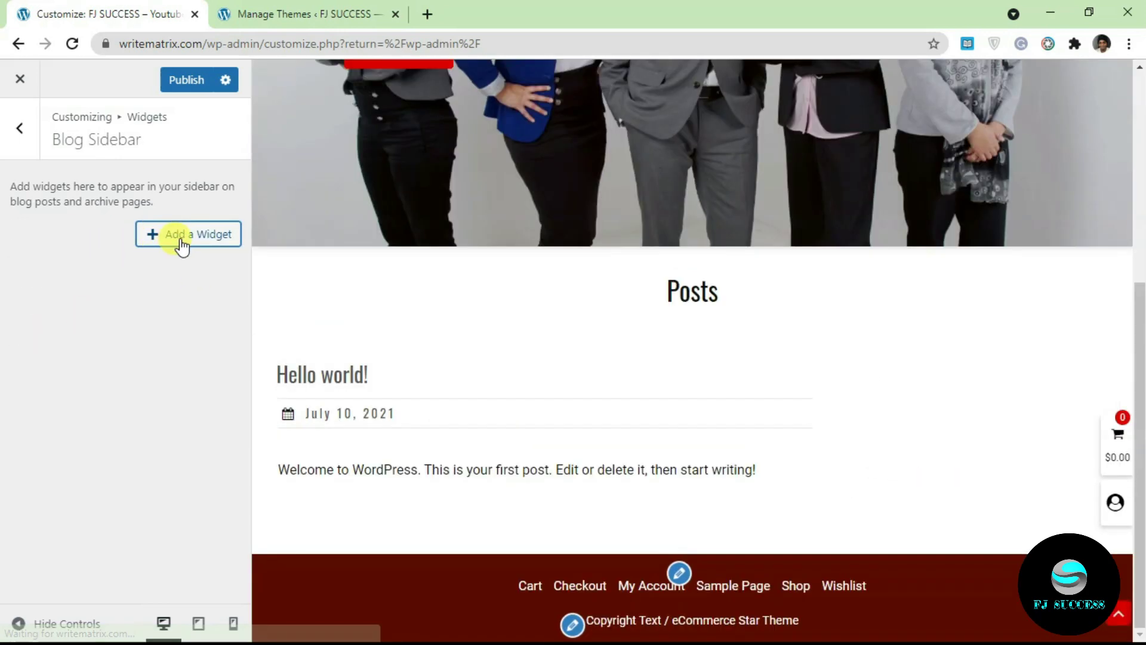
# Open Add a Widget for the empty Blog Sidebar and browse options like Gallery, Image, Meta and Pages
pyautogui.click(180, 242)
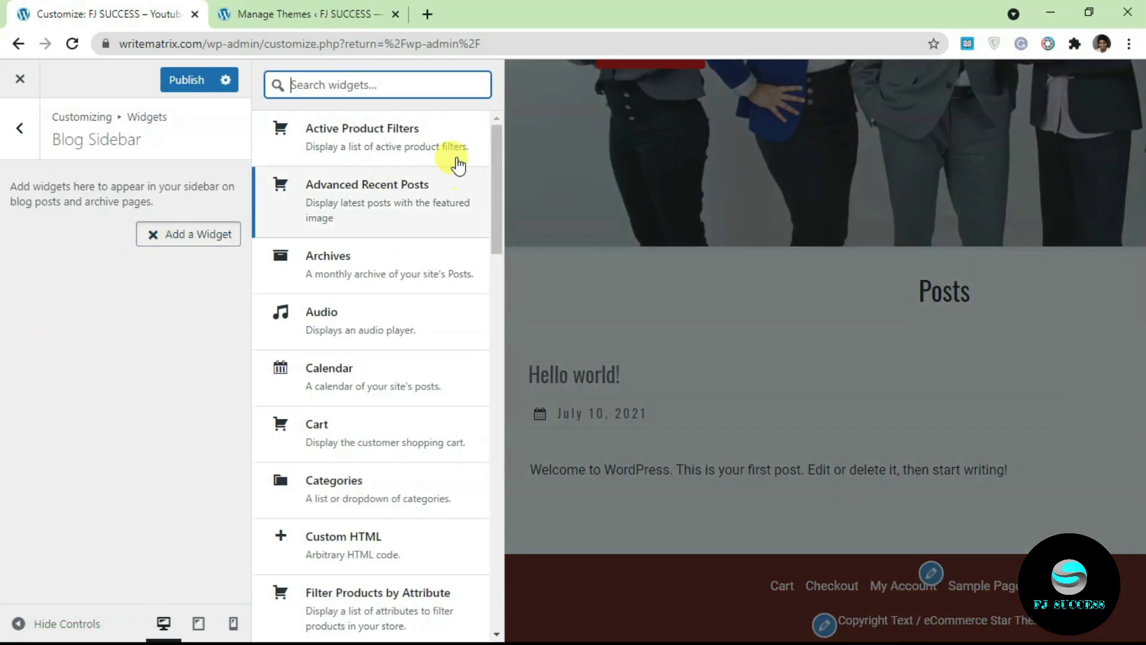
pyautogui.moveTo(493, 207); pyautogui.dragTo(493, 535)
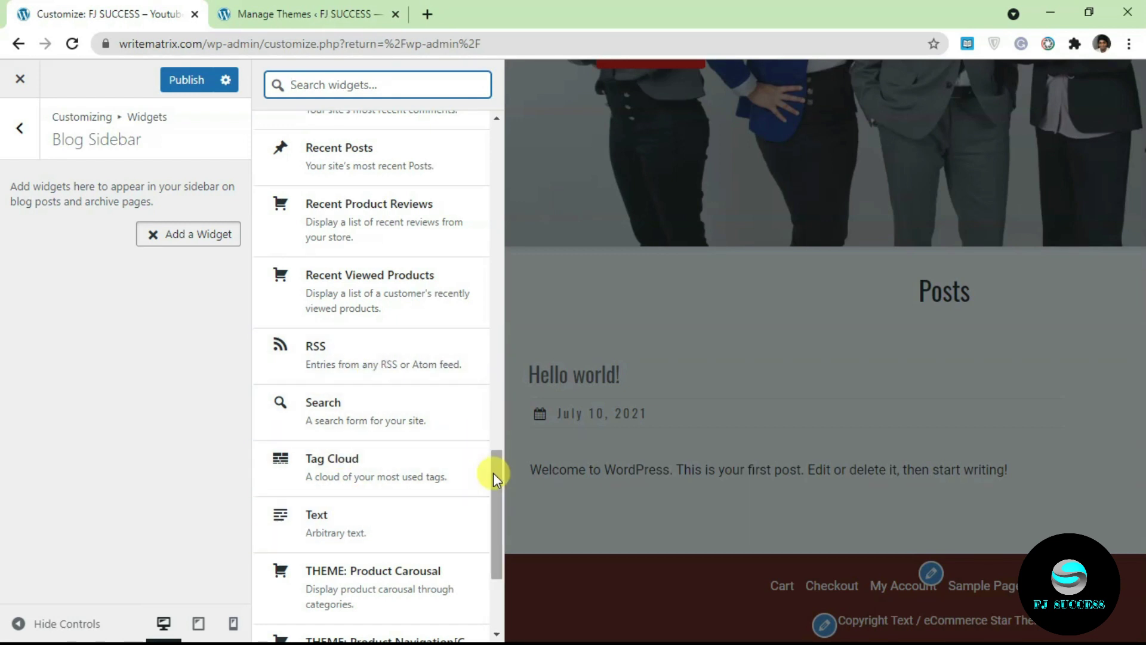
pyautogui.moveTo(493, 473); pyautogui.dragTo(494, 508)
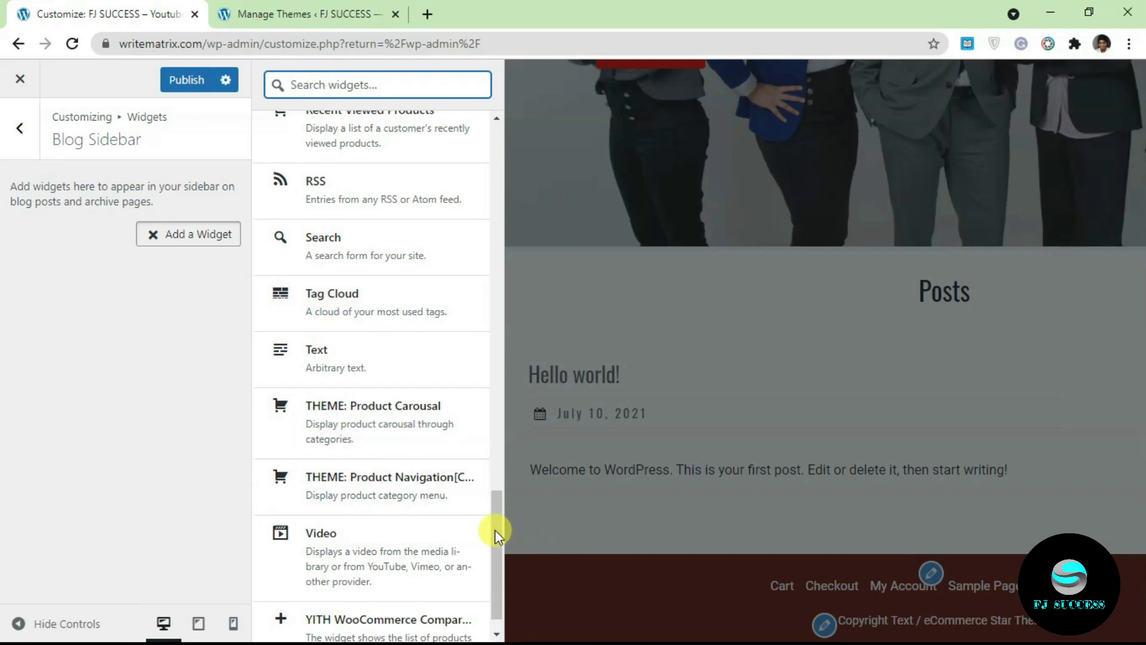
pyautogui.moveTo(494, 533); pyautogui.dragTo(473, 299)
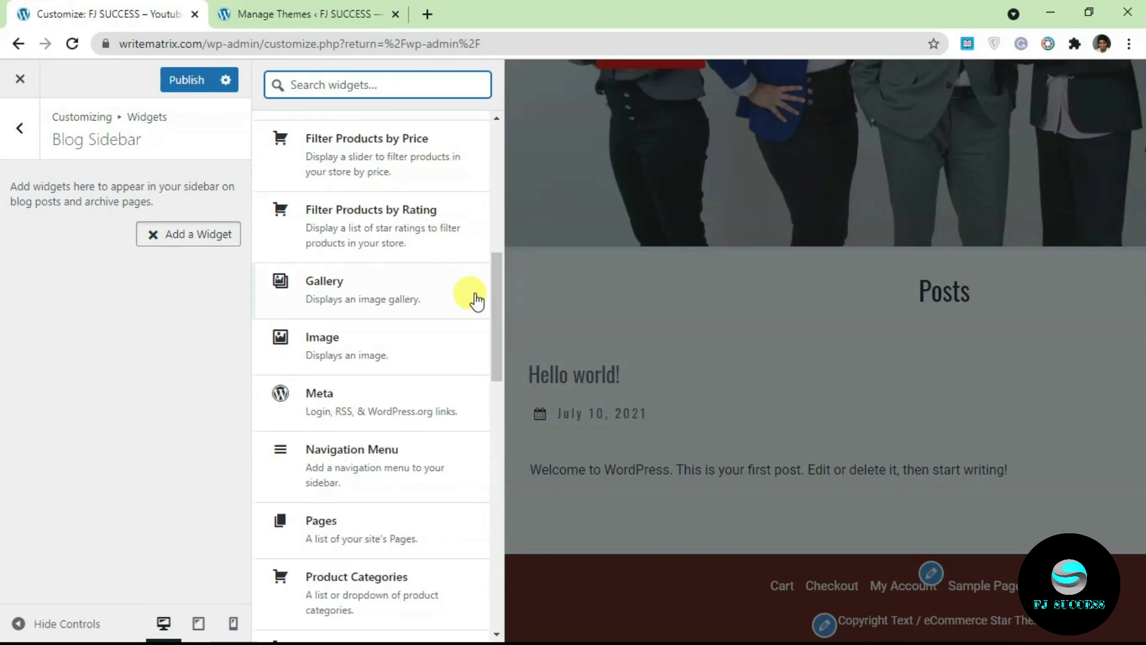
# Add an Image widget using woocommerce-placeholder.png from the Media Library to the Blog Sidebar
pyautogui.click(382, 361)
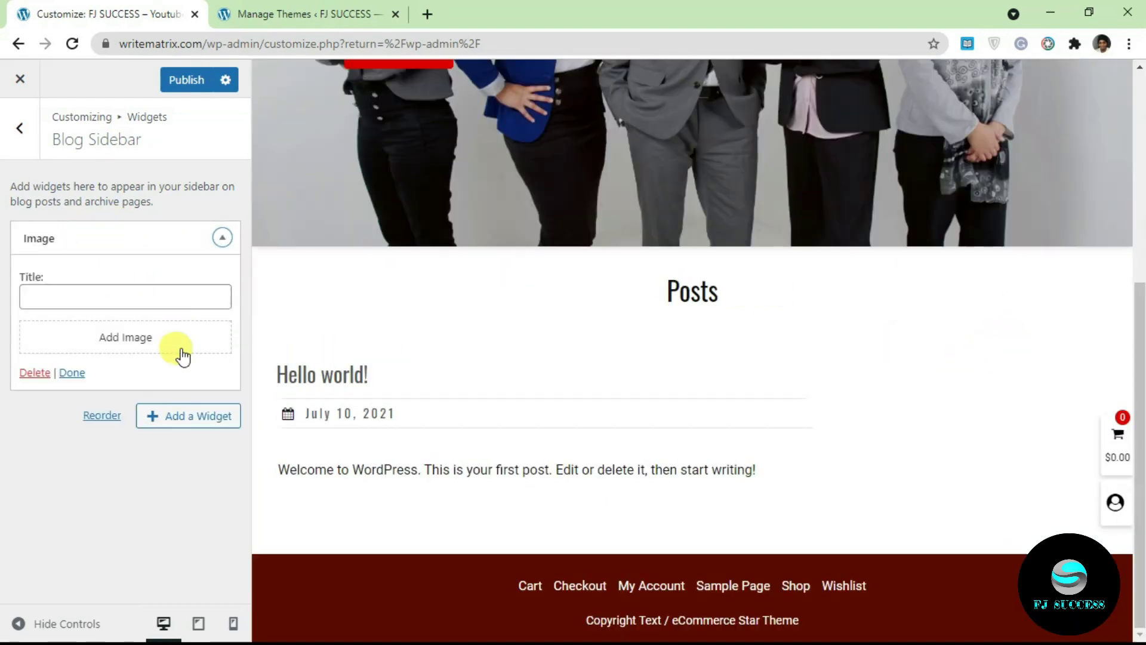
pyautogui.click(167, 340)
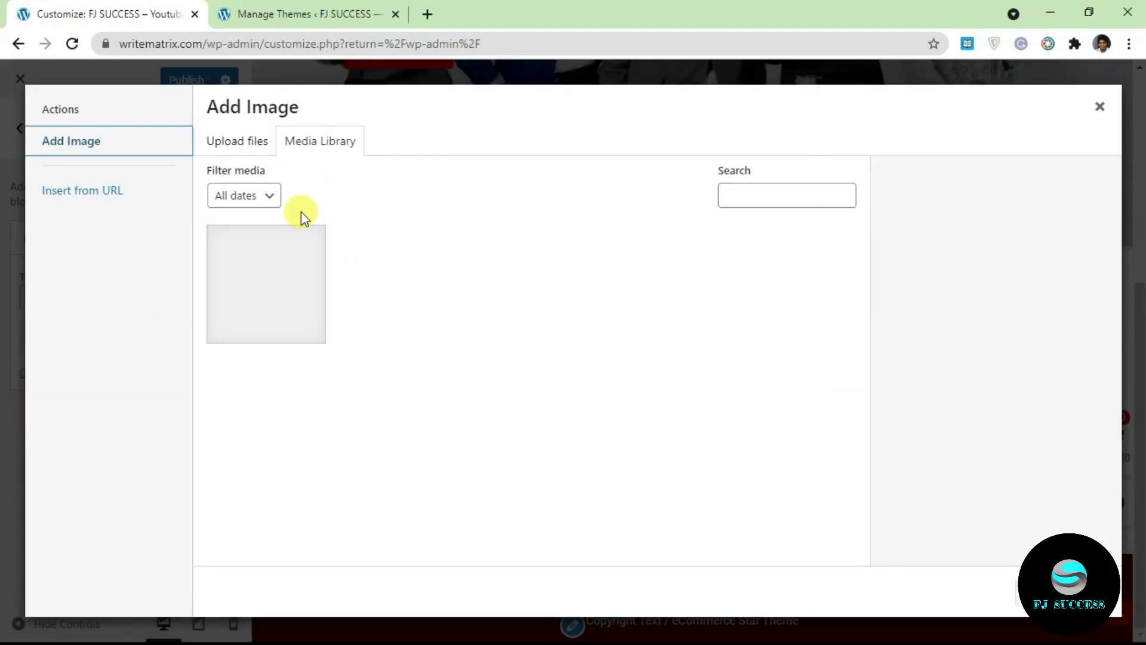
pyautogui.click(292, 265)
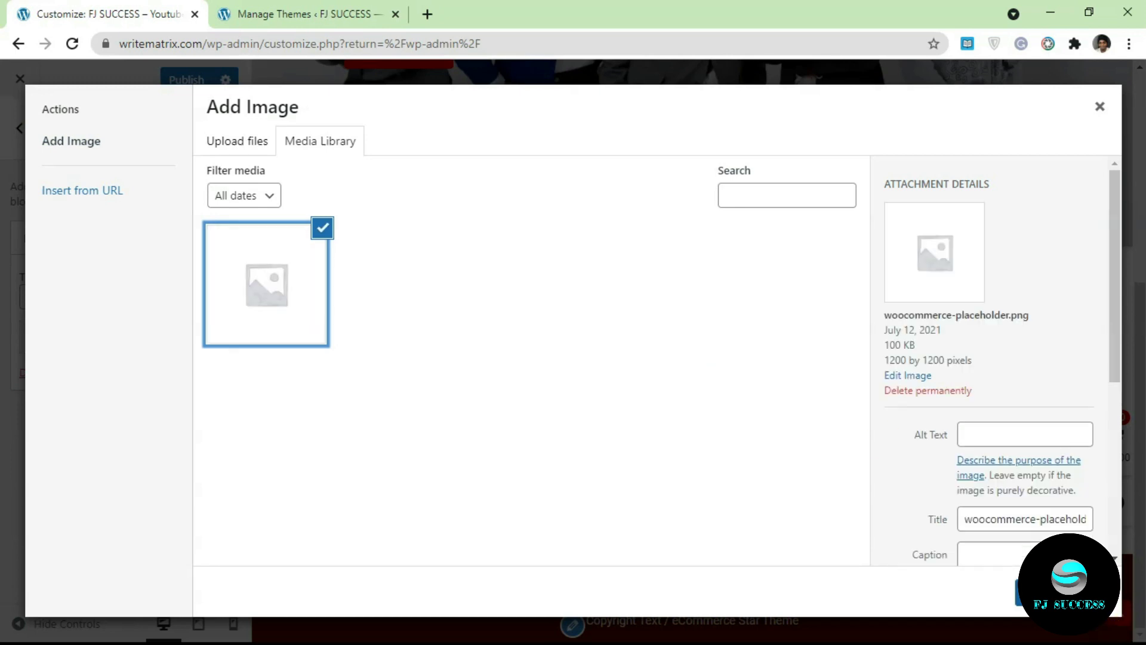
pyautogui.click(1030, 592)
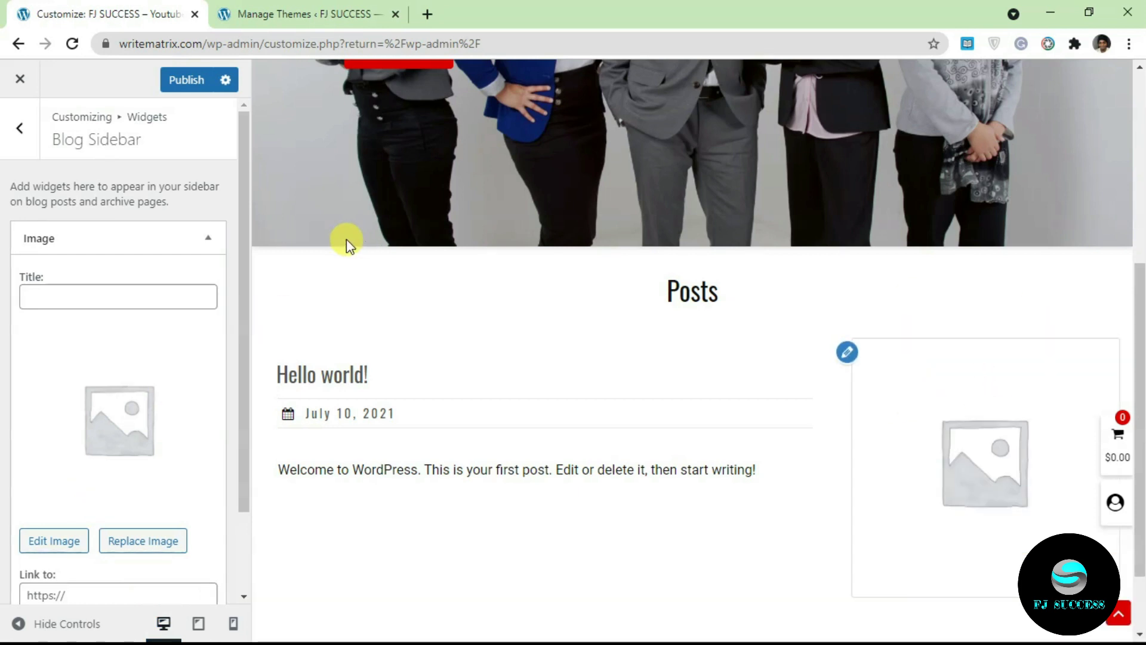
pyautogui.click(211, 237)
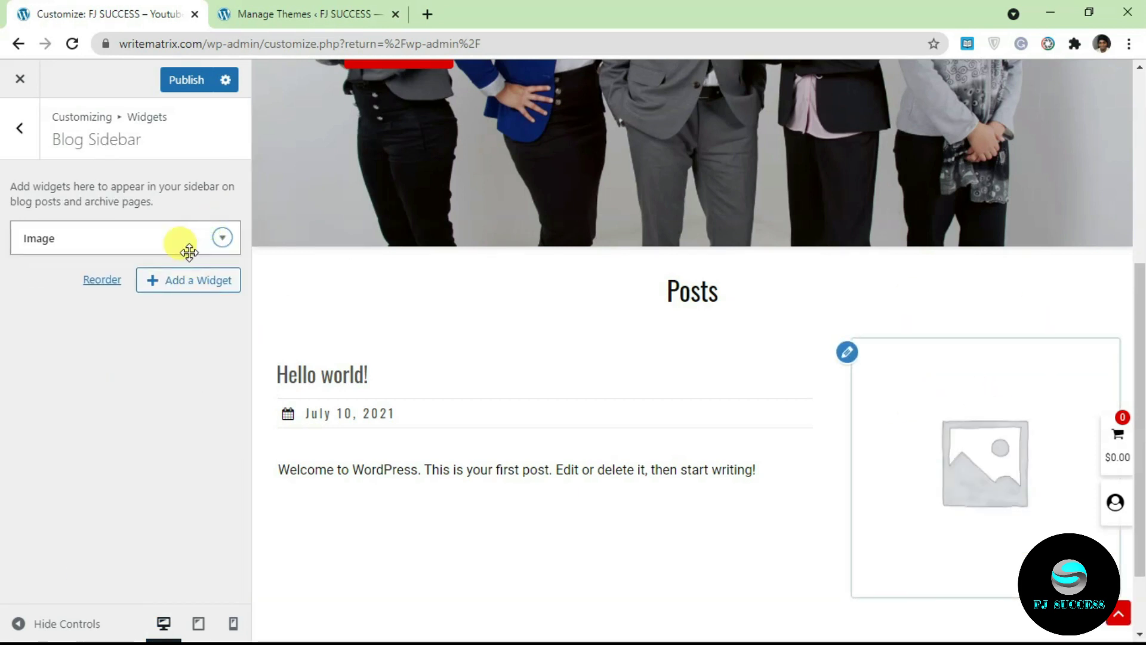
pyautogui.click(24, 119)
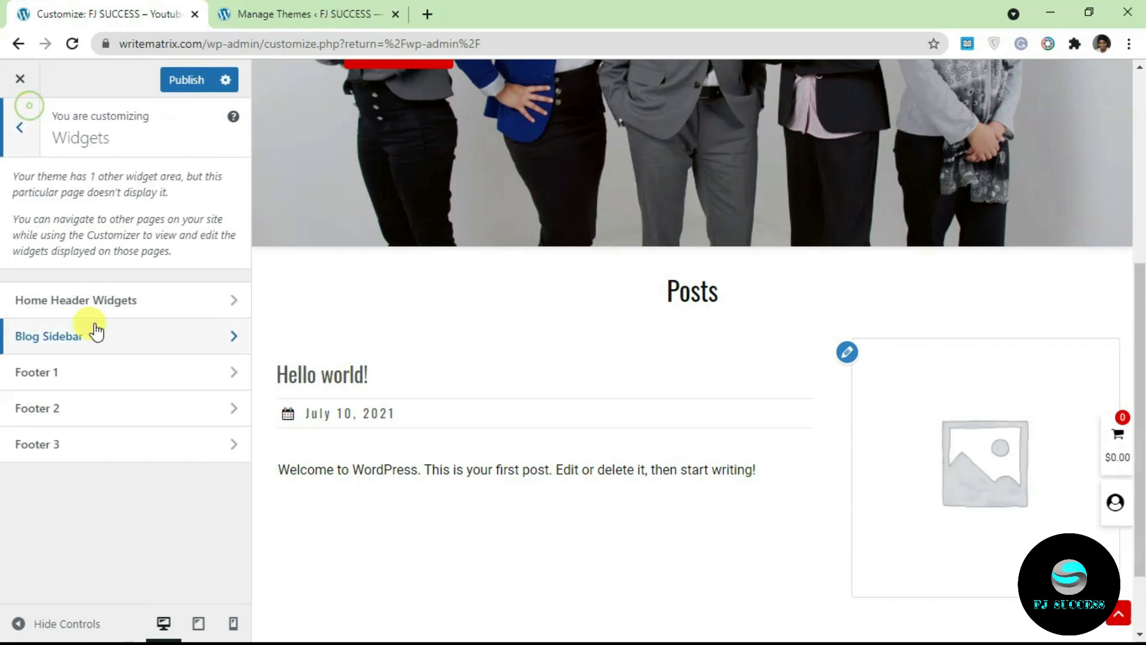
# Look into the Footer 2 widget area, then back out to the main Customizer panel
pyautogui.click(85, 398)
pyautogui.click(24, 143)
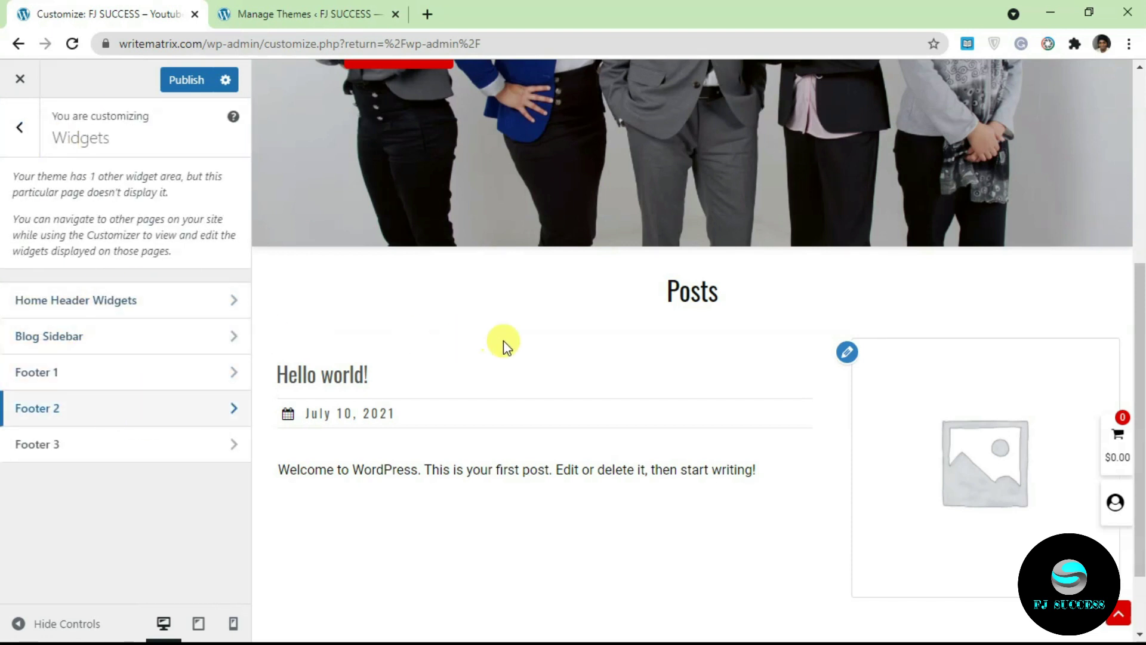
pyautogui.scroll(-1, 1128, 286)
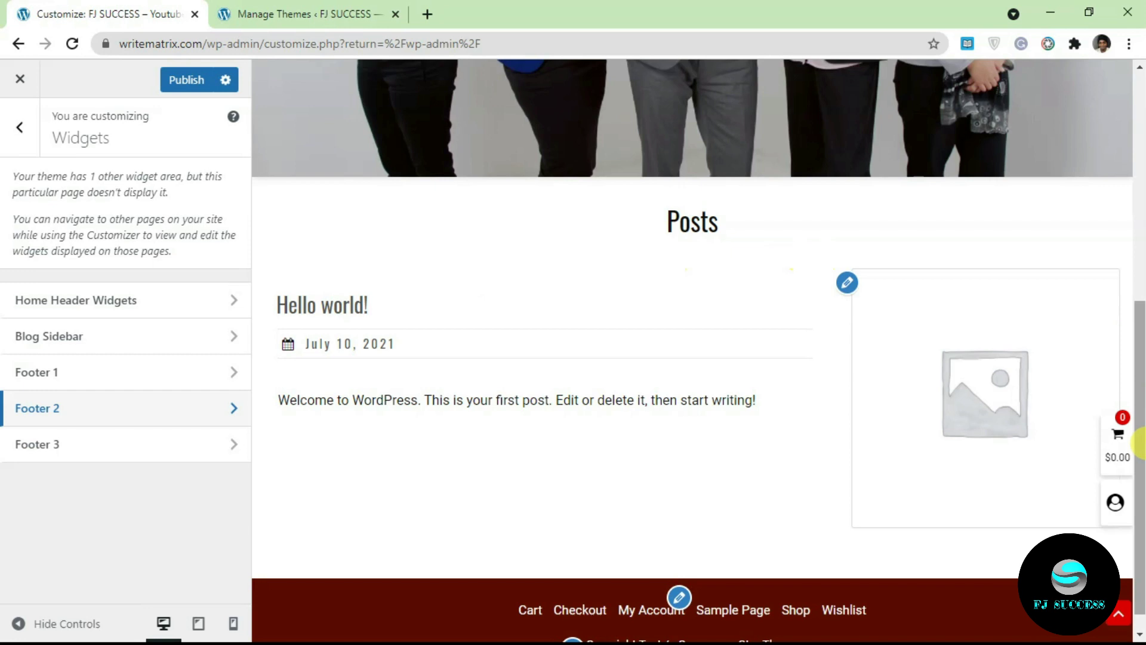
pyautogui.moveTo(1136, 422); pyautogui.dragTo(1137, 272)
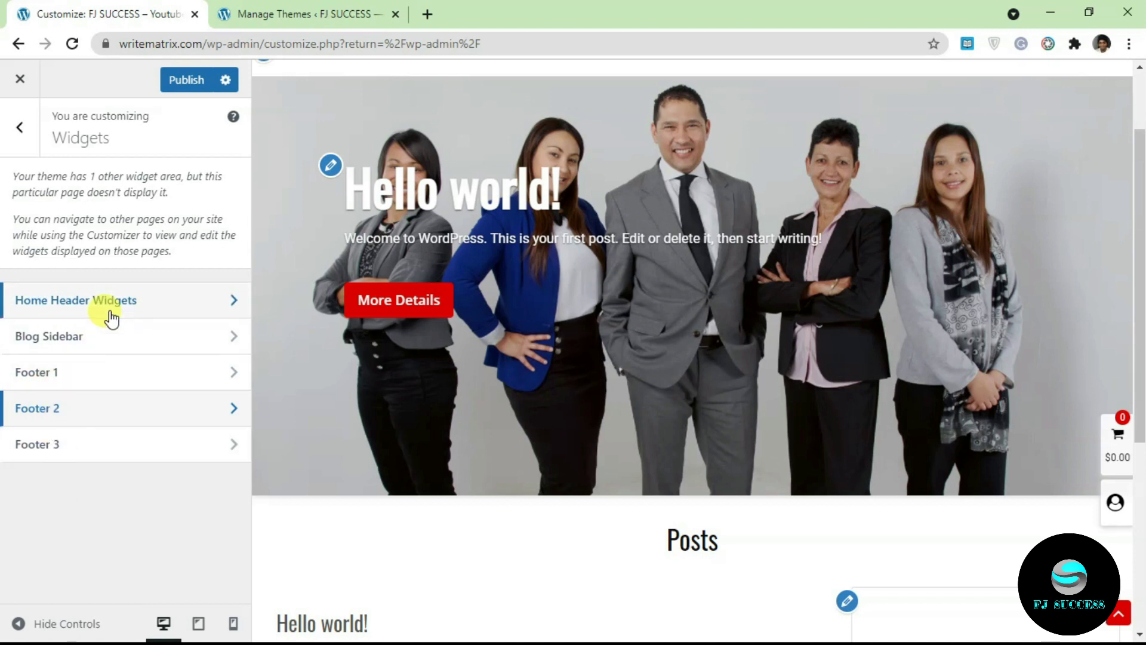
pyautogui.click(19, 128)
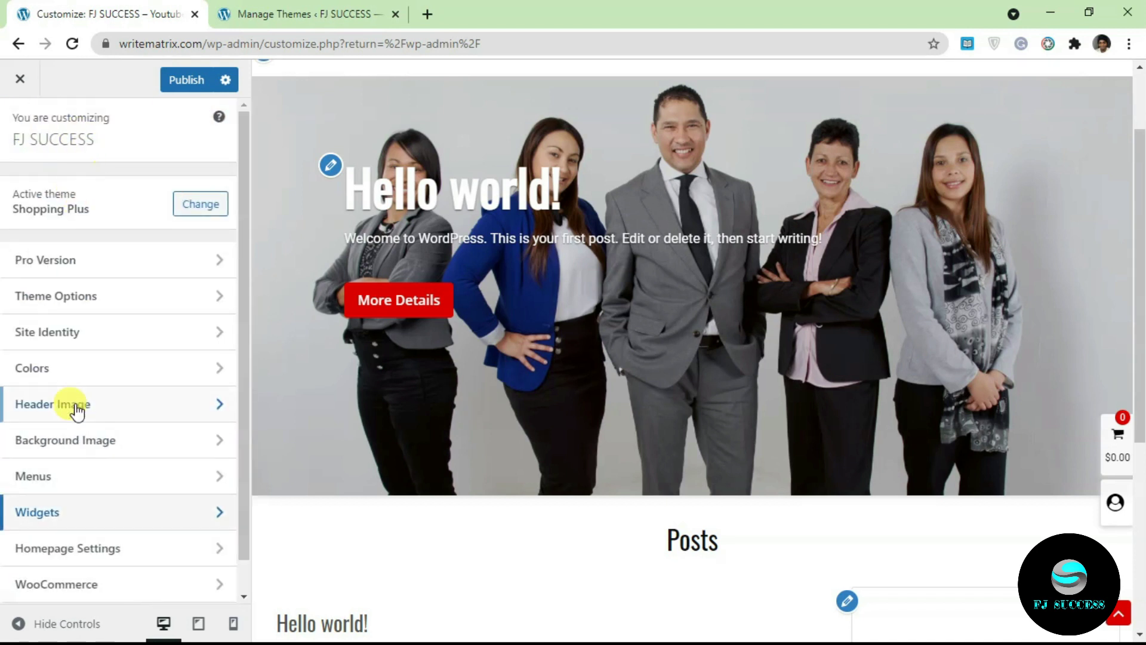
# Open Appearance > Widgets from the Manage Themes tab to show available widgets and widget areas
pyautogui.click(316, 10)
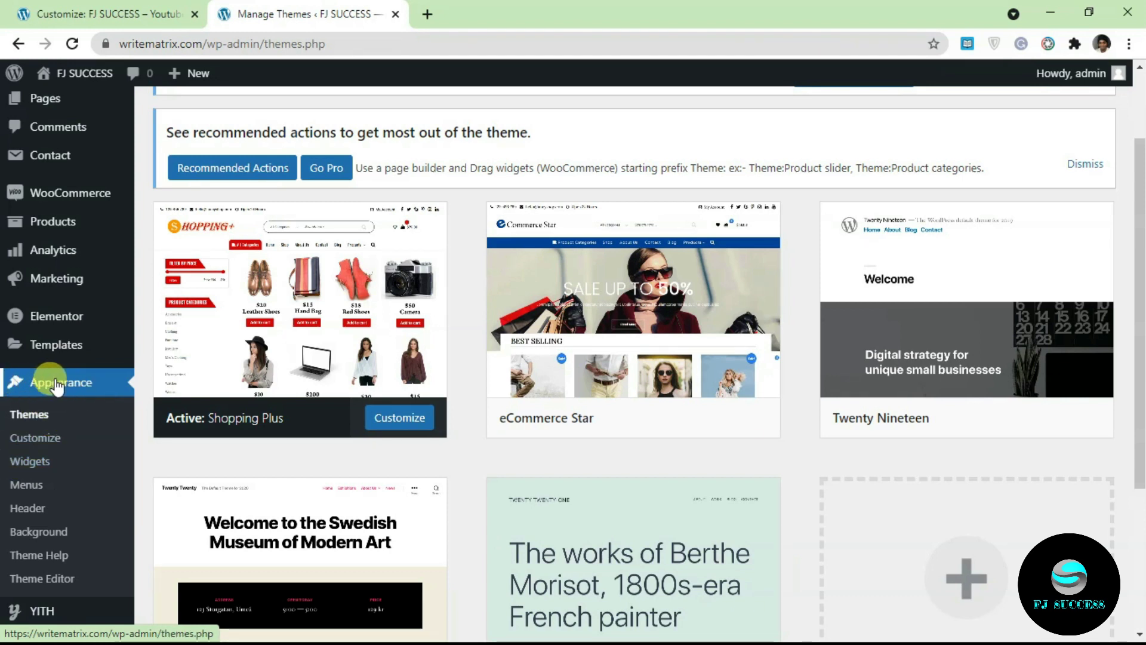
pyautogui.click(45, 465)
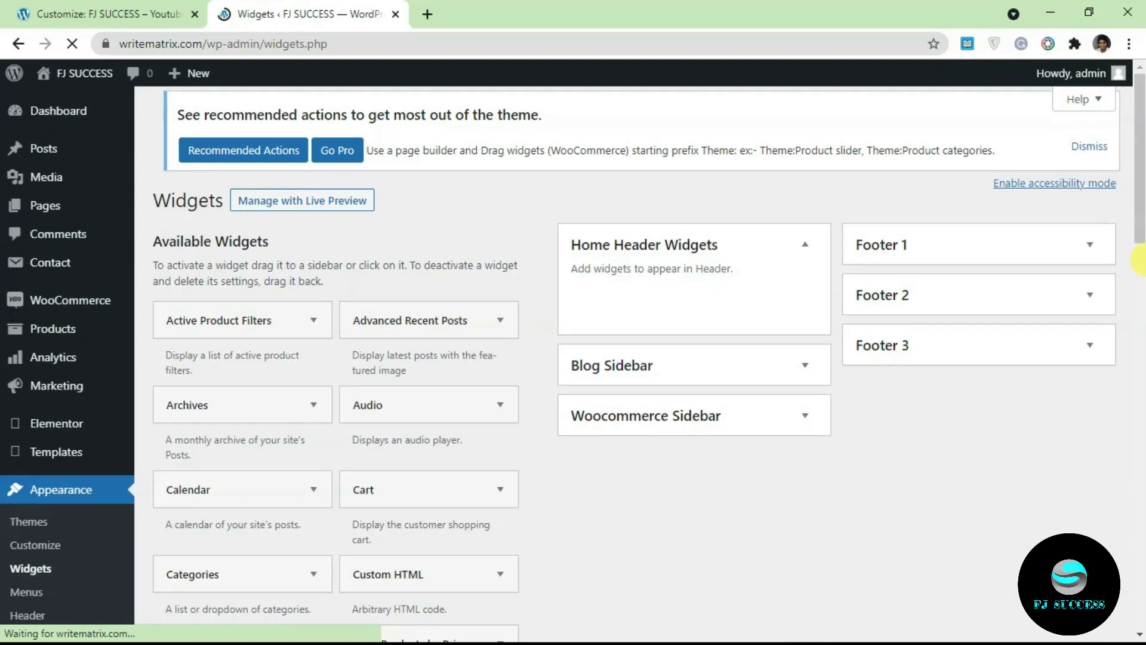
pyautogui.scroll(-2, 1137, 215)
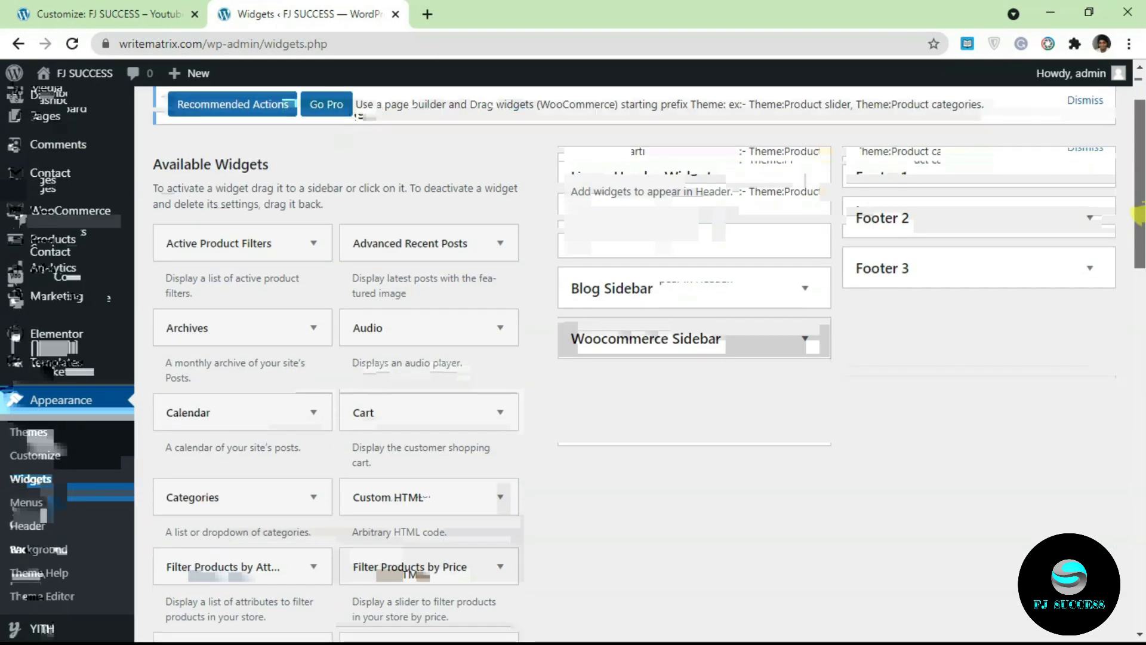
pyautogui.moveTo(1137, 215); pyautogui.dragTo(1131, 156)
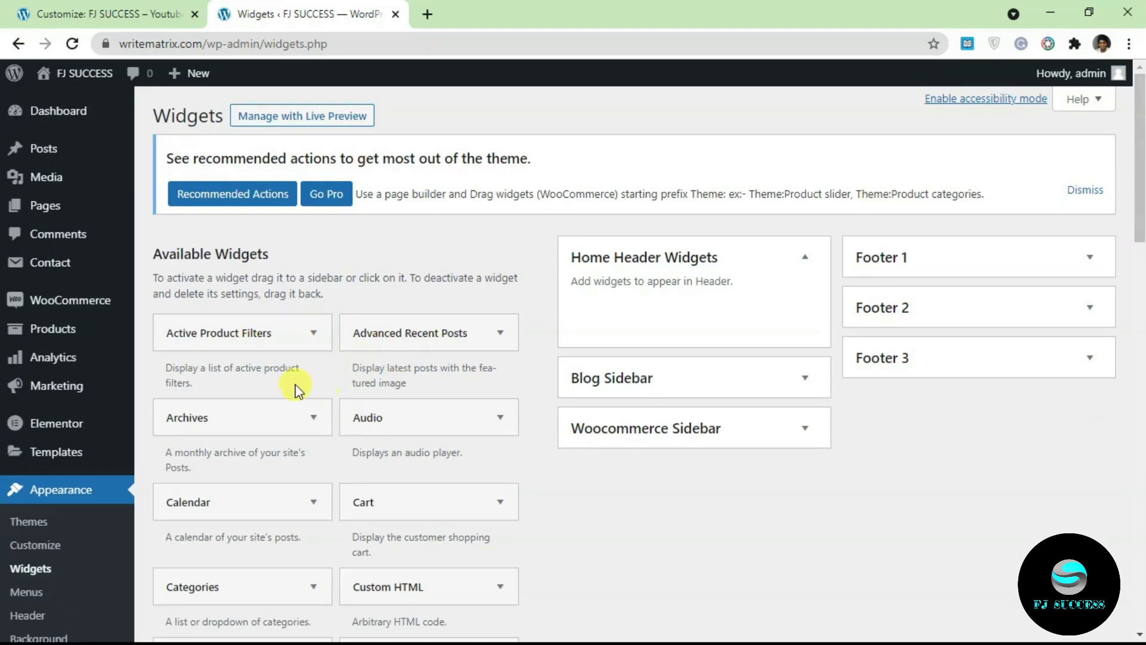
pyautogui.click(119, 13)
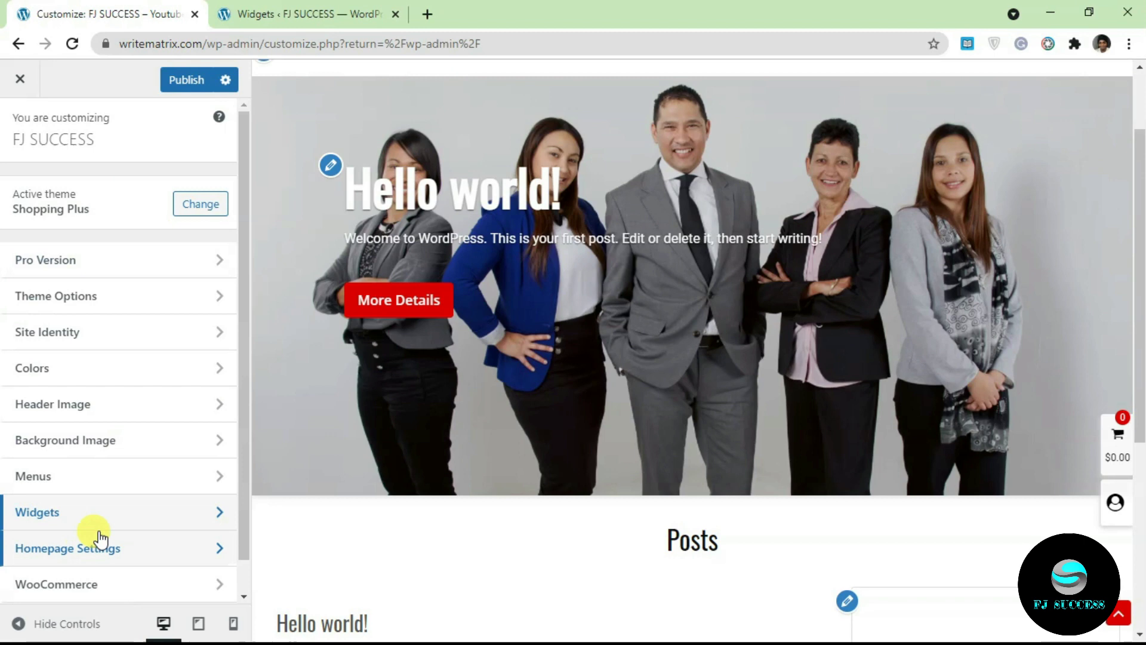
pyautogui.click(89, 513)
pyautogui.click(256, 14)
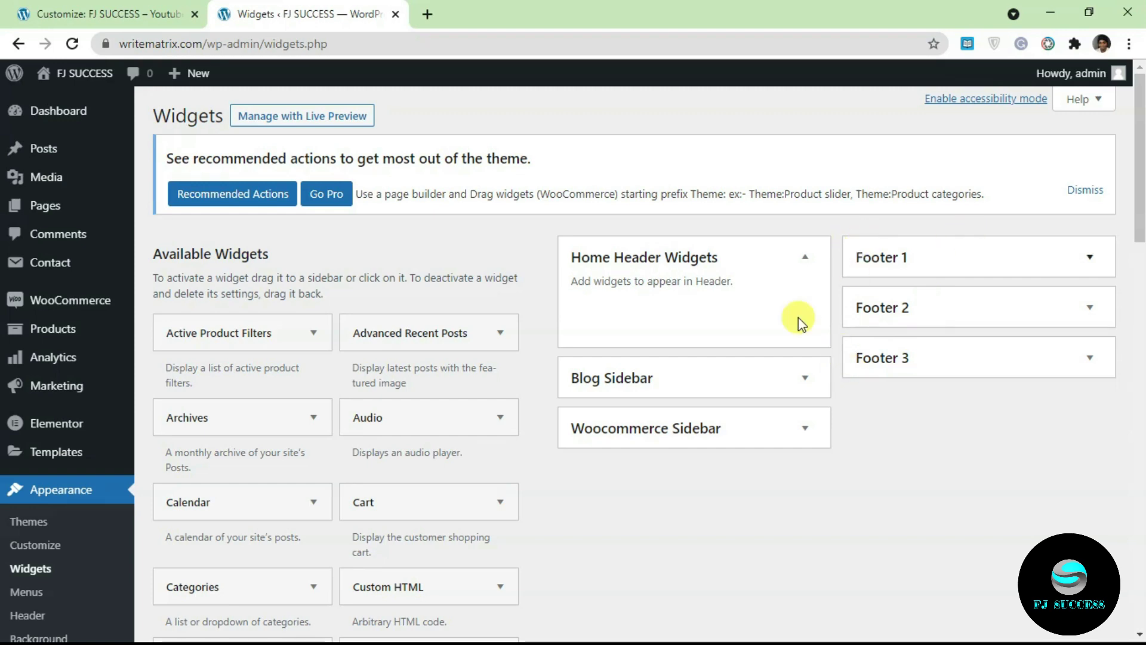
pyautogui.click(108, 14)
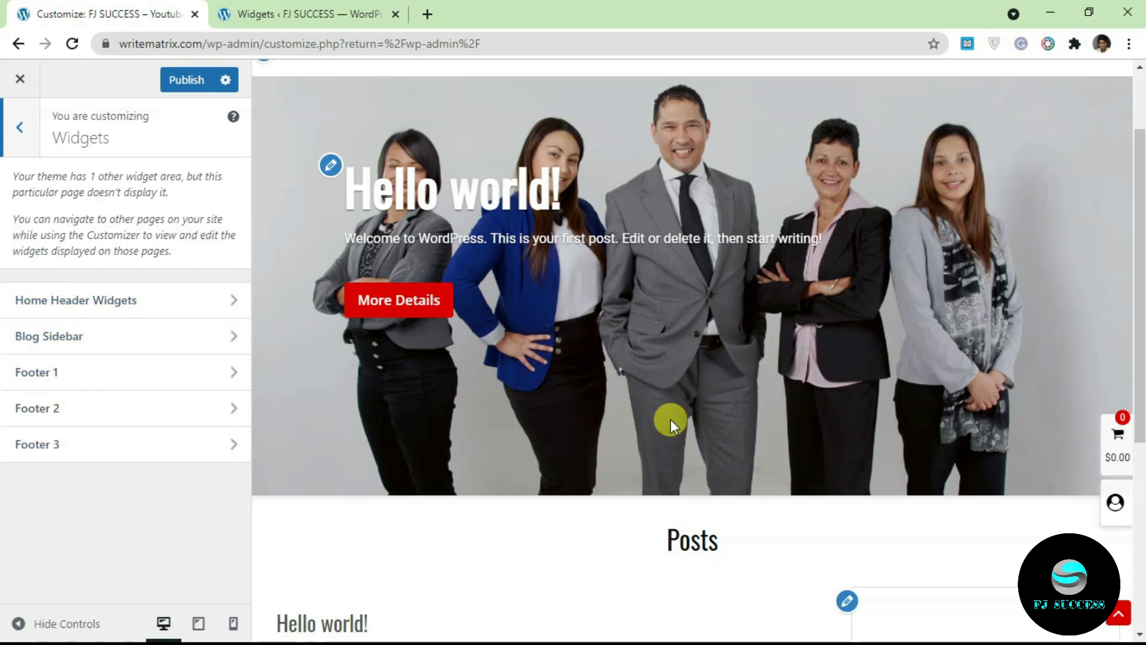
pyautogui.click(340, 7)
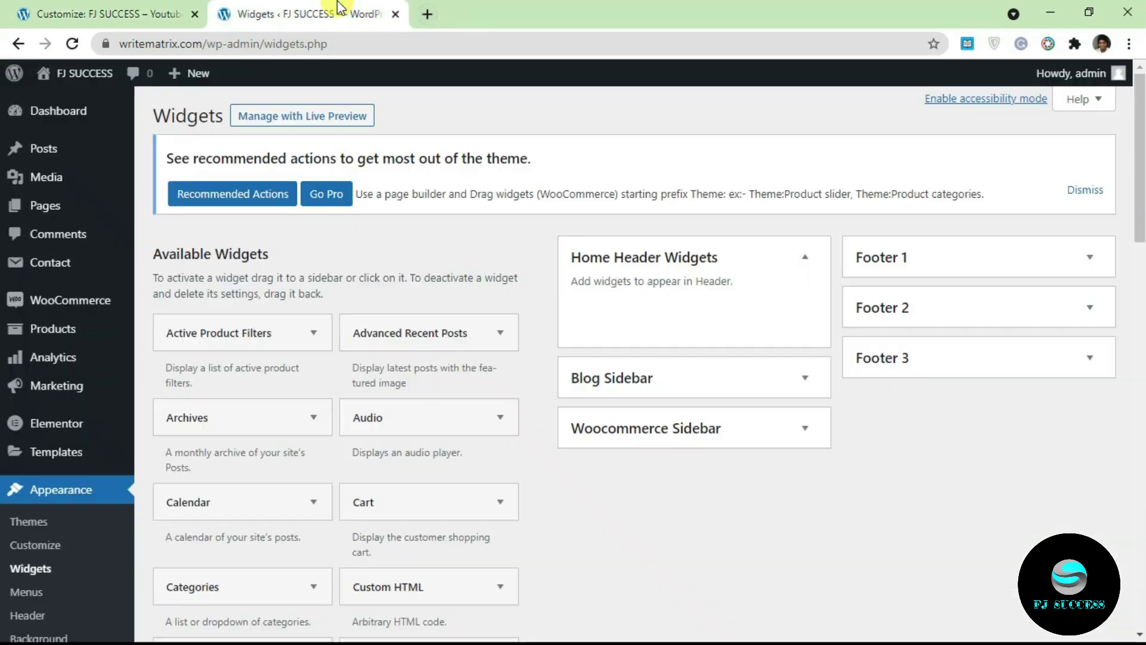
pyautogui.hotkey('ctrl', '1')
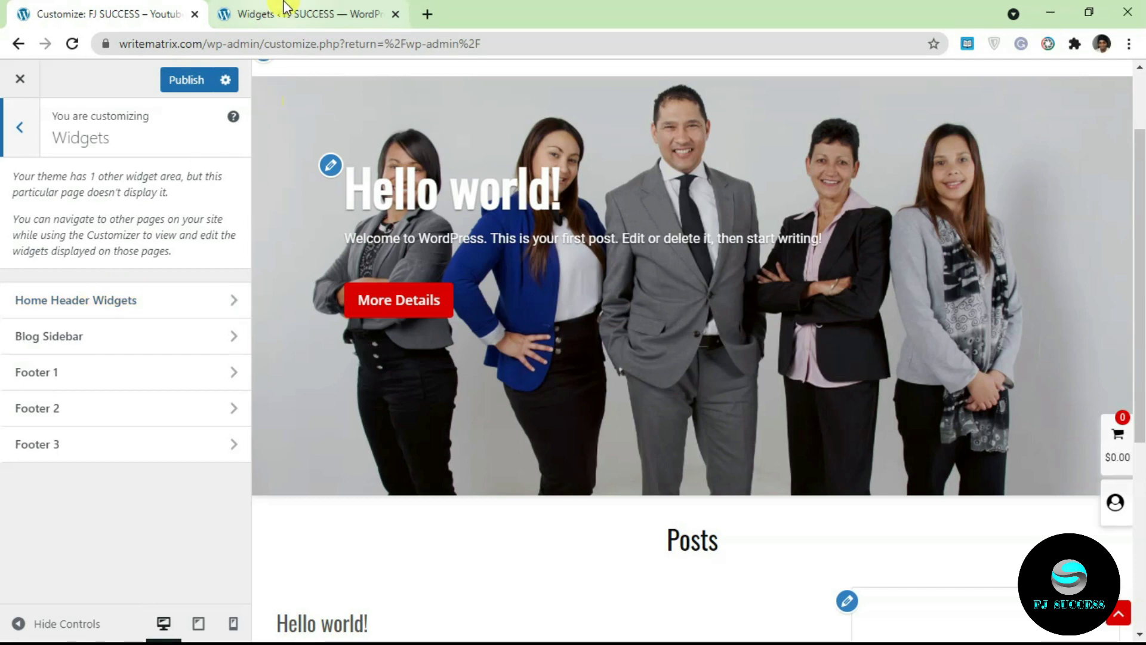
pyautogui.click(387, 7)
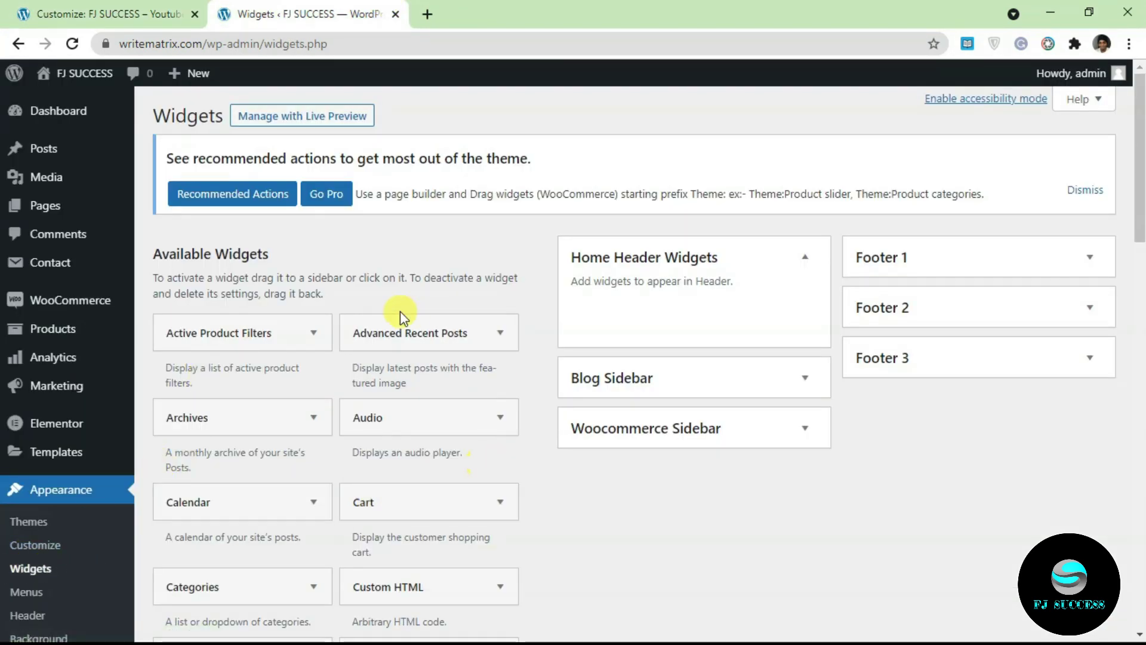
# Place Advanced Recent Posts and then Audio into Home Header Widgets, briefly checking Footer 1
pyautogui.moveTo(412, 341); pyautogui.dragTo(621, 293)
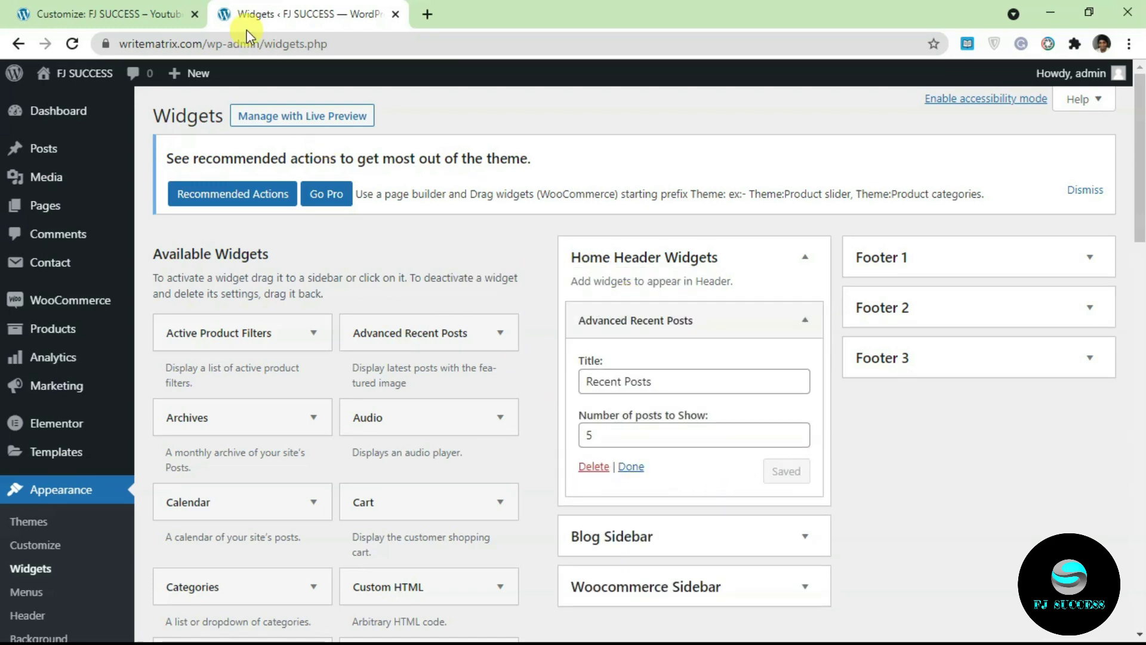
pyautogui.click(71, 9)
pyautogui.click(272, 11)
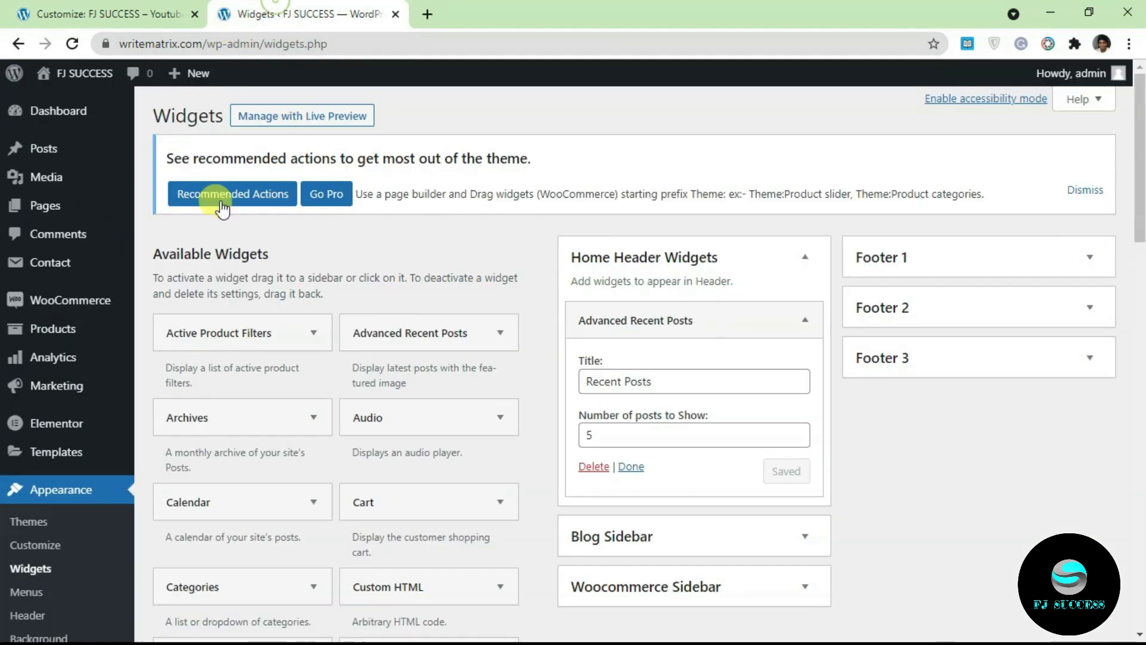
pyautogui.moveTo(434, 418); pyautogui.dragTo(626, 304)
pyautogui.click(961, 276)
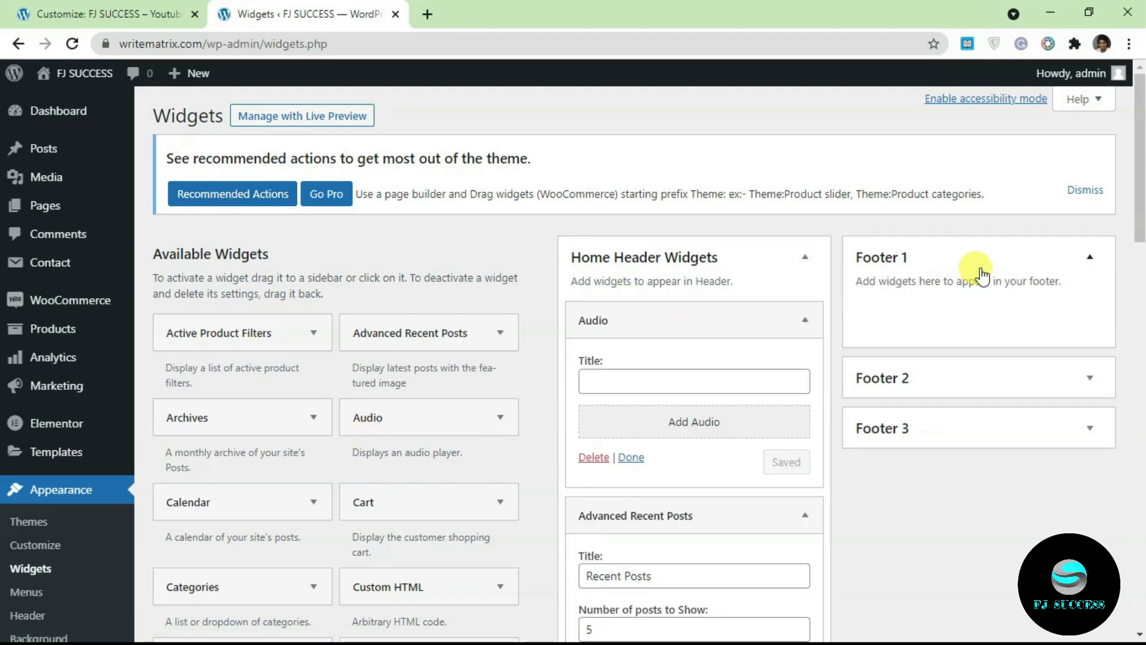
pyautogui.click(982, 271)
pyautogui.moveTo(1140, 156); pyautogui.dragTo(1140, 555)
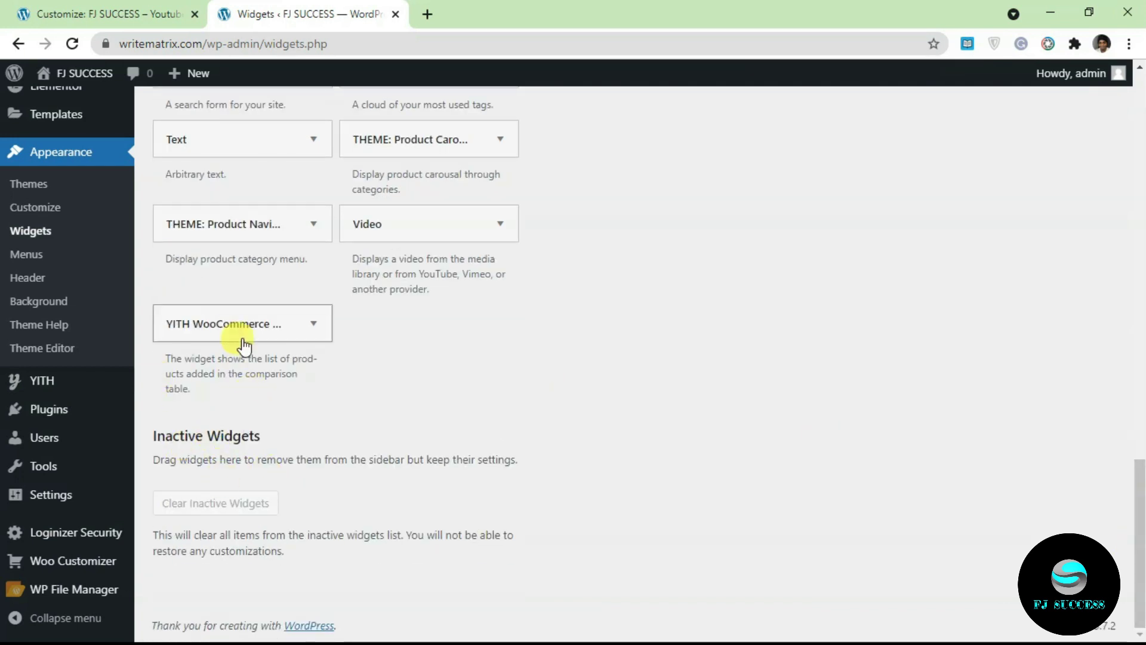
# Move the YITH WooCommerce Compare Widget into Inactive Widgets, then return to the Customizer's Widgets panel
pyautogui.moveTo(236, 344); pyautogui.dragTo(223, 513)
pyautogui.click(278, 496)
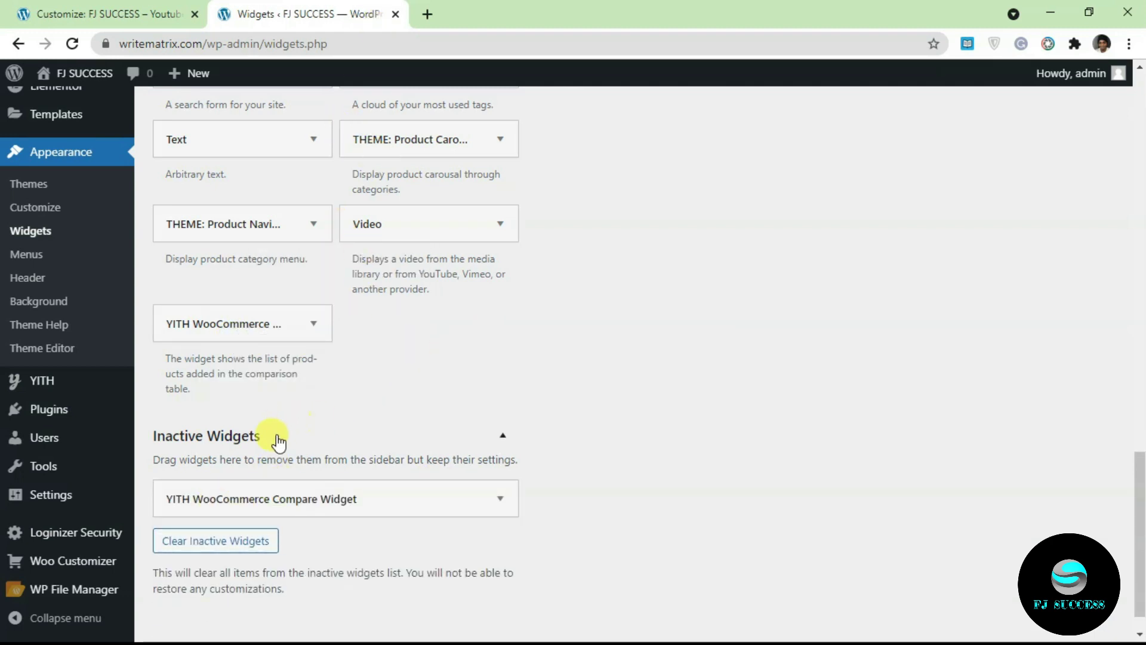
pyautogui.moveTo(1139, 504); pyautogui.dragTo(1130, 126)
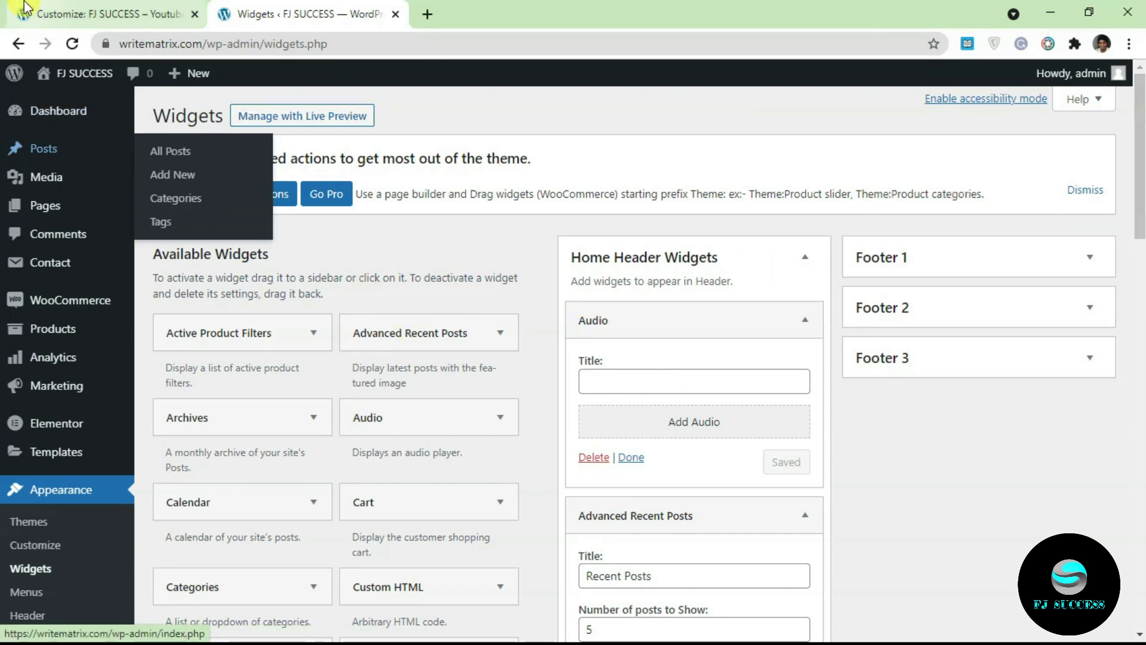
pyautogui.click(89, 14)
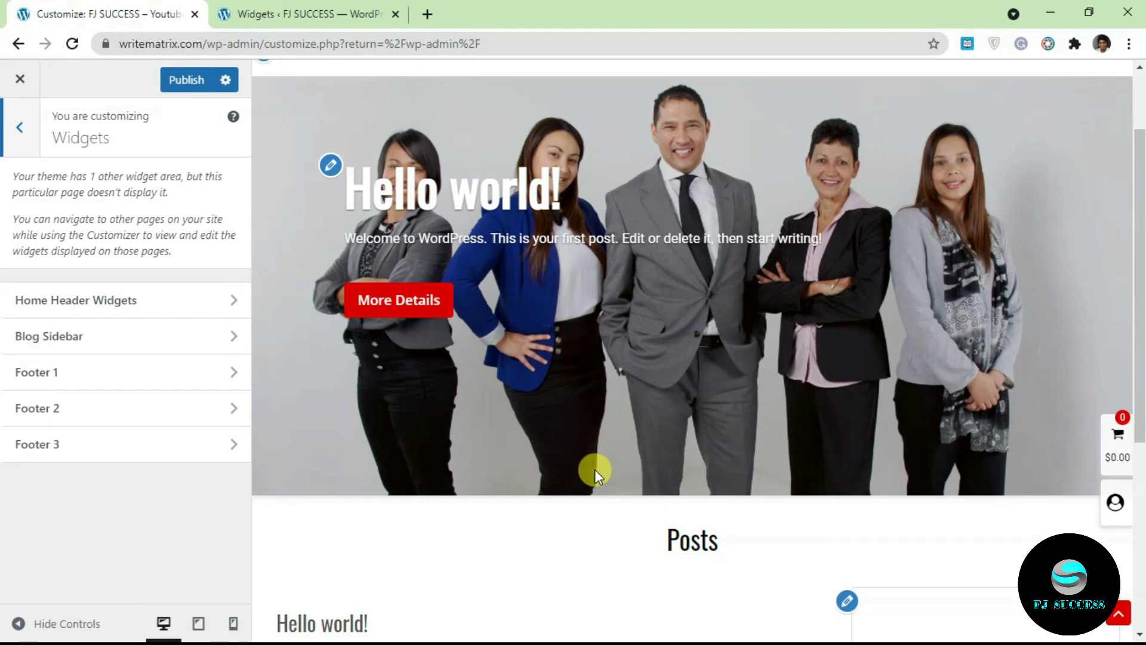
pyautogui.click(370, 14)
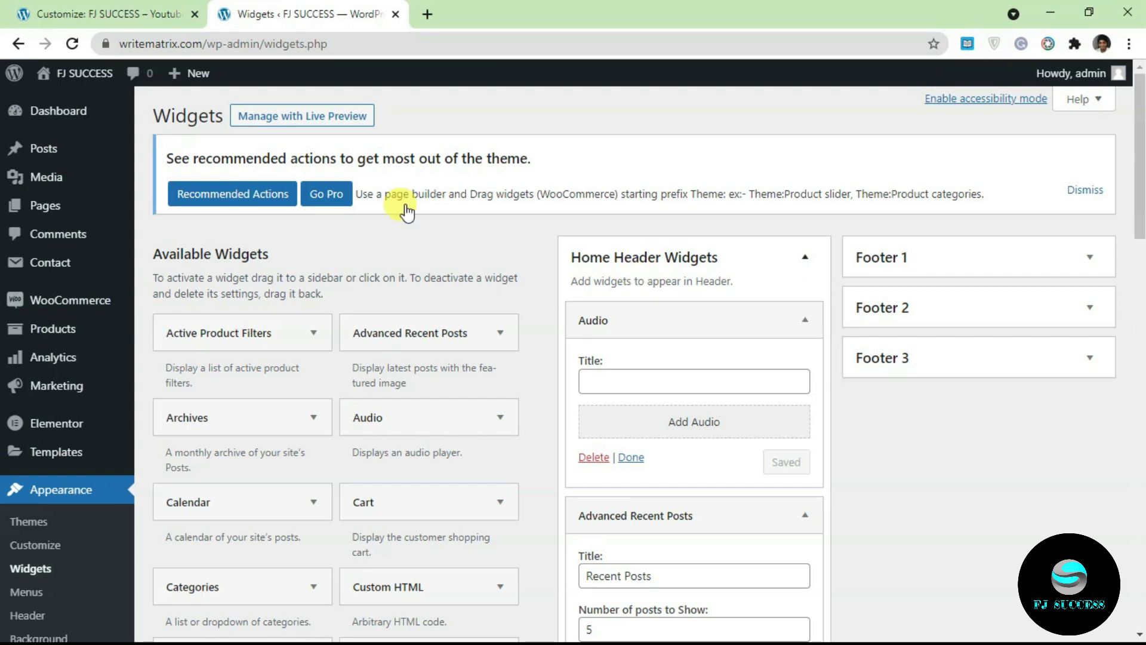
pyautogui.scroll(-3, 1137, 224)
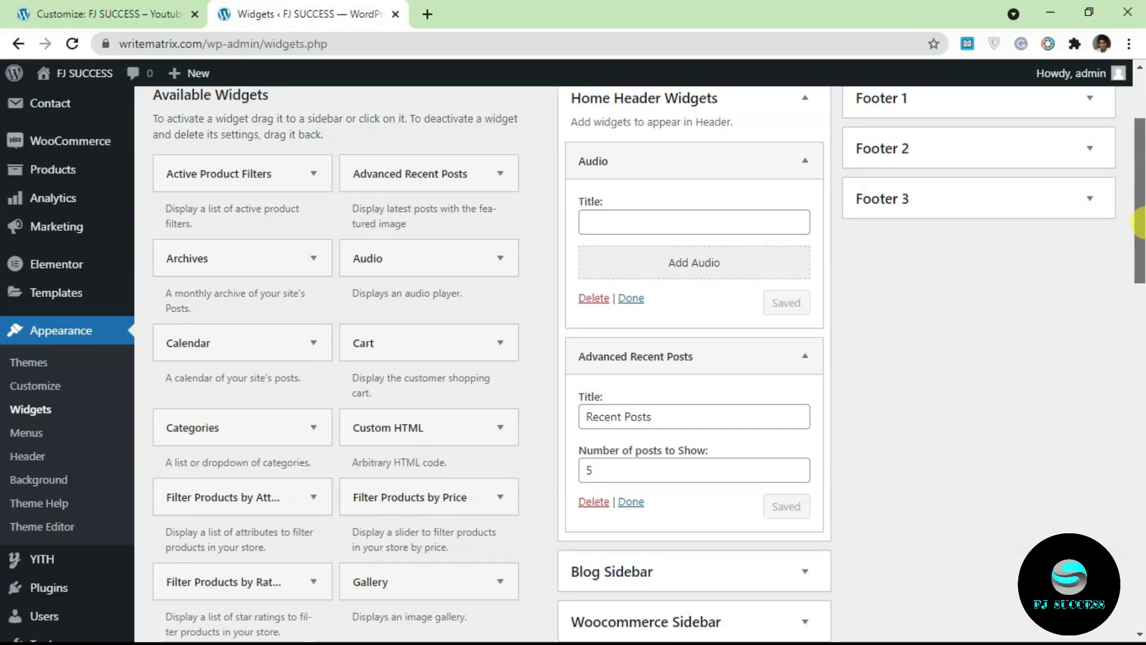
pyautogui.moveTo(1140, 221); pyautogui.dragTo(1121, 196)
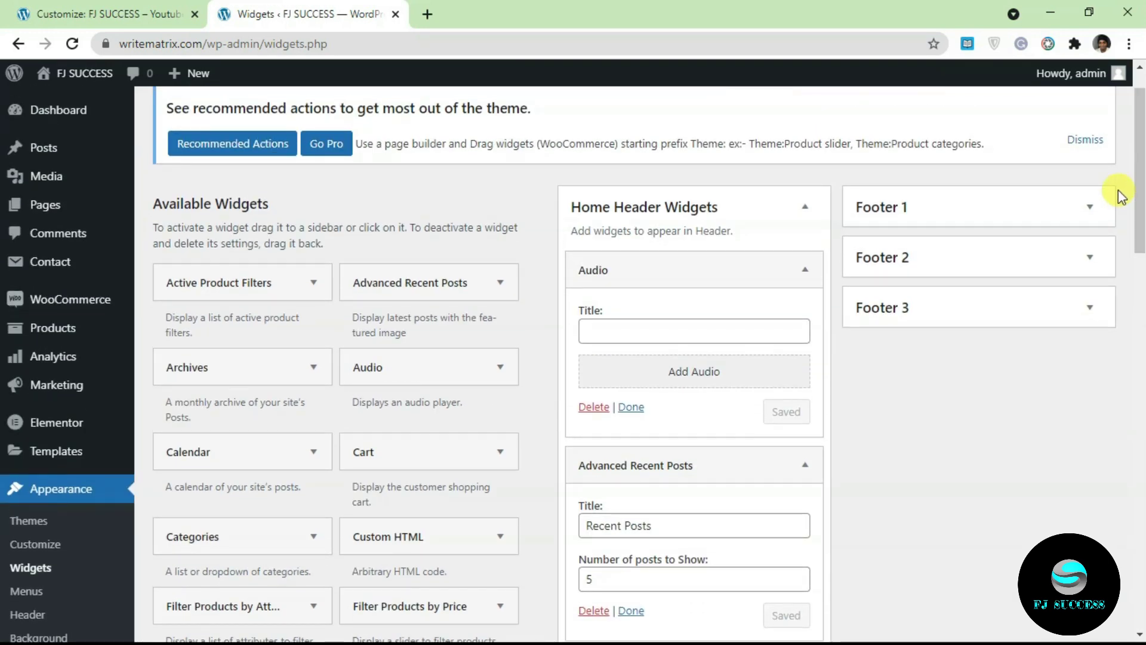